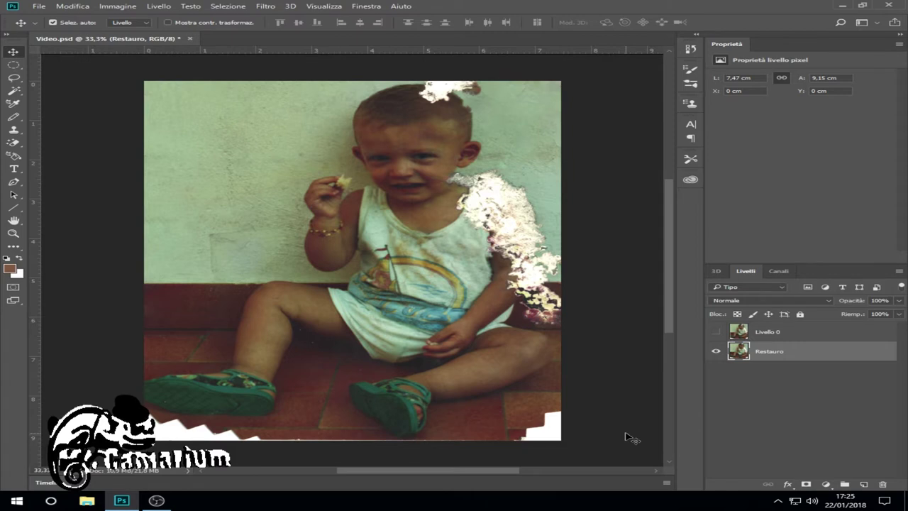
Glance at the Edit menu without running a command, then scroll the canvas toward the photo's bottom
left_click(72, 6)
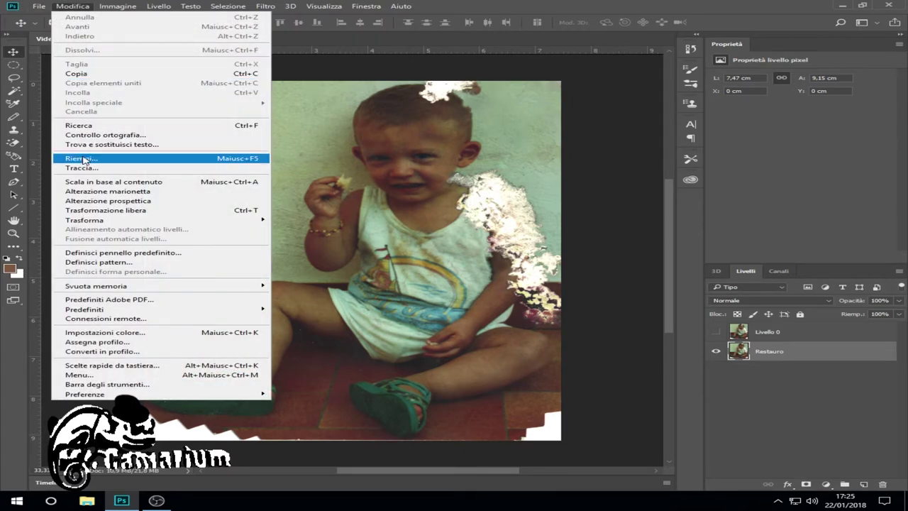
left_click(613, 171)
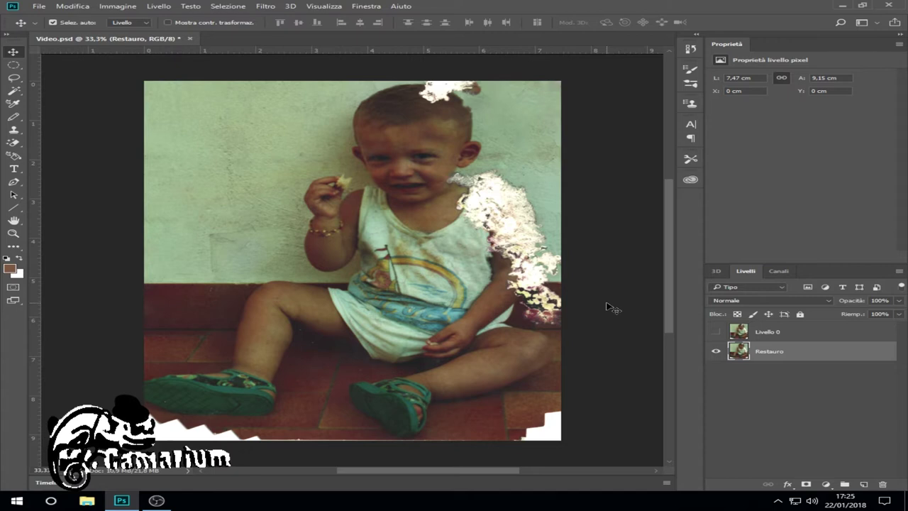
left_click_drag(674, 255, 674, 295)
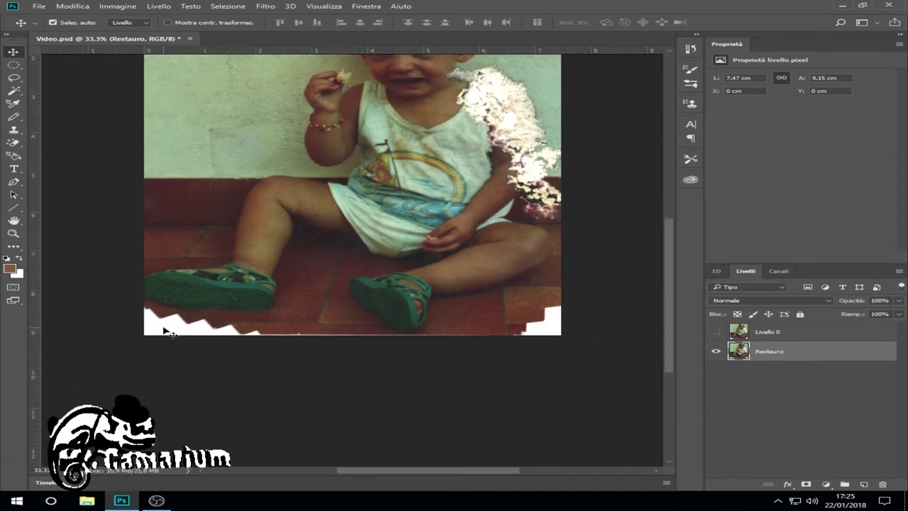
Zoom in on the jagged white torn strip at the lower-left corner beside the sandals
scroll(167, 333, "up", 2)
scroll(167, 332, "up", 1)
scroll(192, 334, "up", 1)
scroll(201, 333, "down", 2)
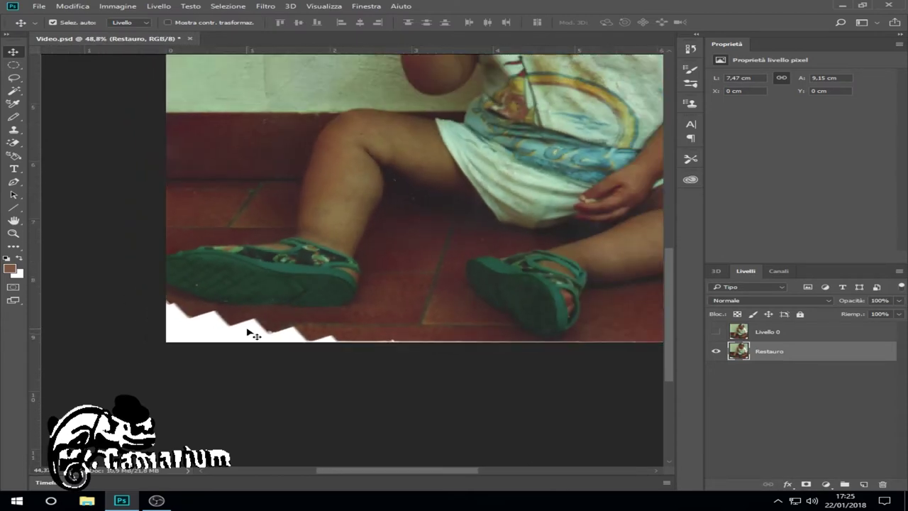
scroll(249, 330, "down", 2)
scroll(671, 188, "up", 1)
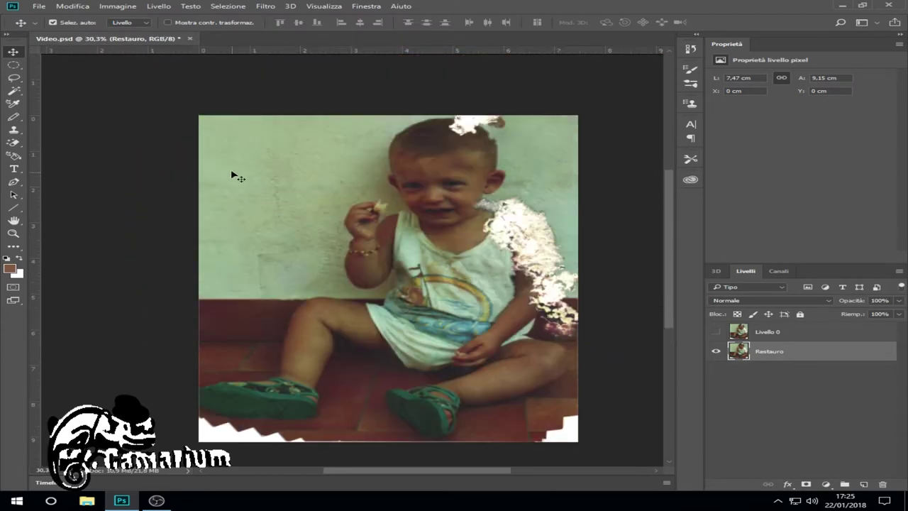
scroll(674, 213, "down", 2)
scroll(674, 263, "down", 3)
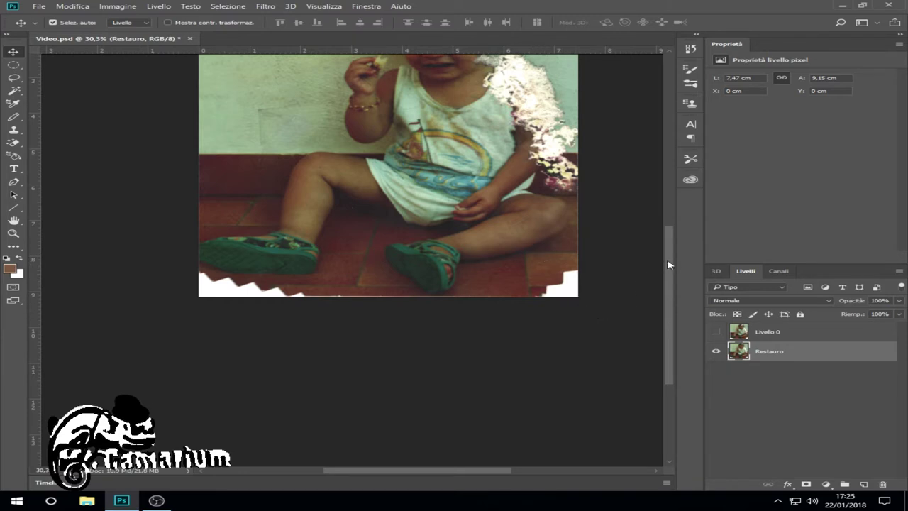
scroll(215, 295, "up", 3)
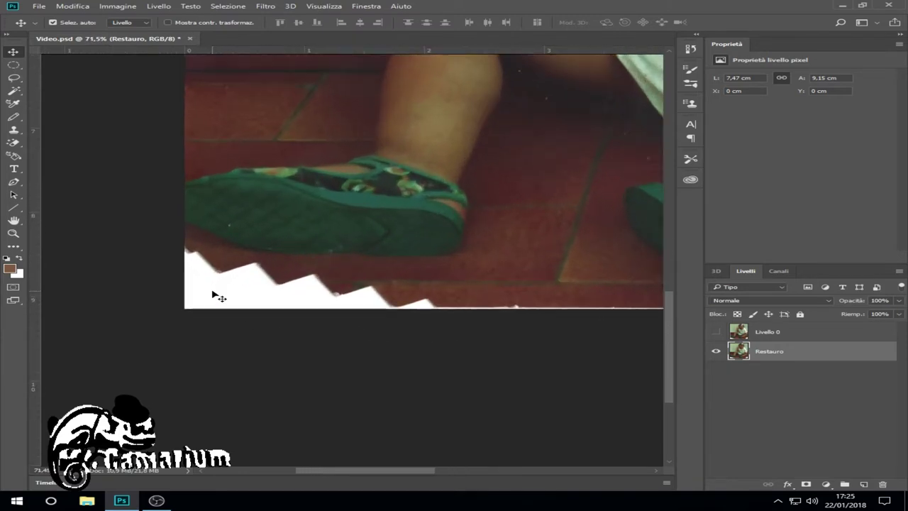
scroll(216, 296, "down", 1)
scroll(214, 294, "down", 1)
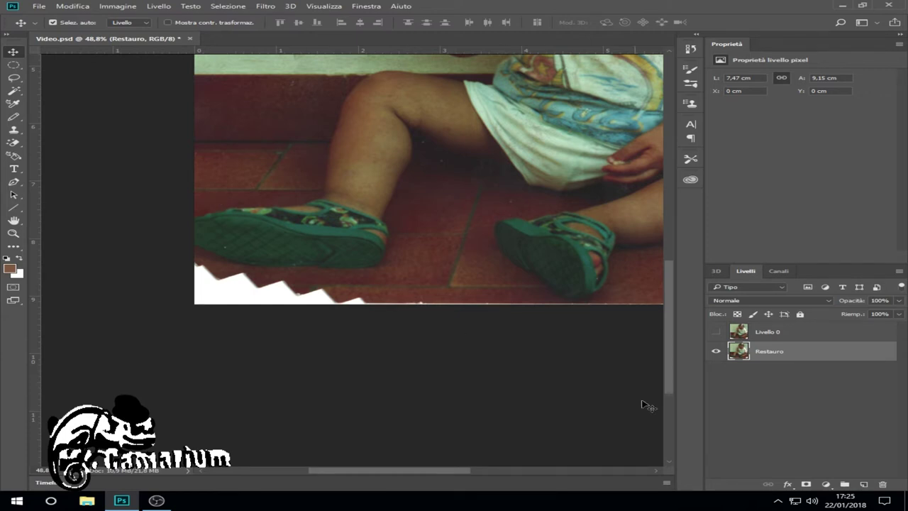
Select a rectangle of intact red floor tiles and paste it as new layer Livello 1
left_click(13, 66)
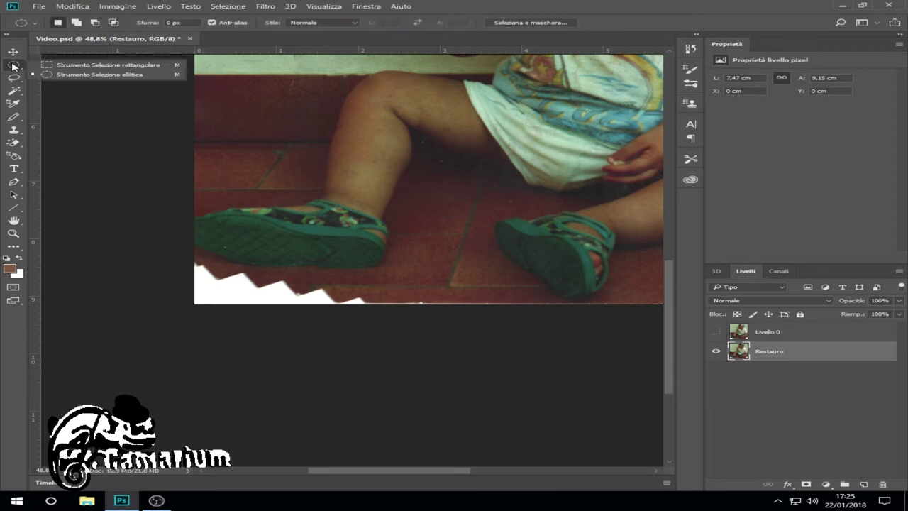
left_click(71, 62)
mouse_move(180, 259)
left_mouse_down()
mouse_move(390, 320)
mouse_move(371, 320)
left_mouse_up()
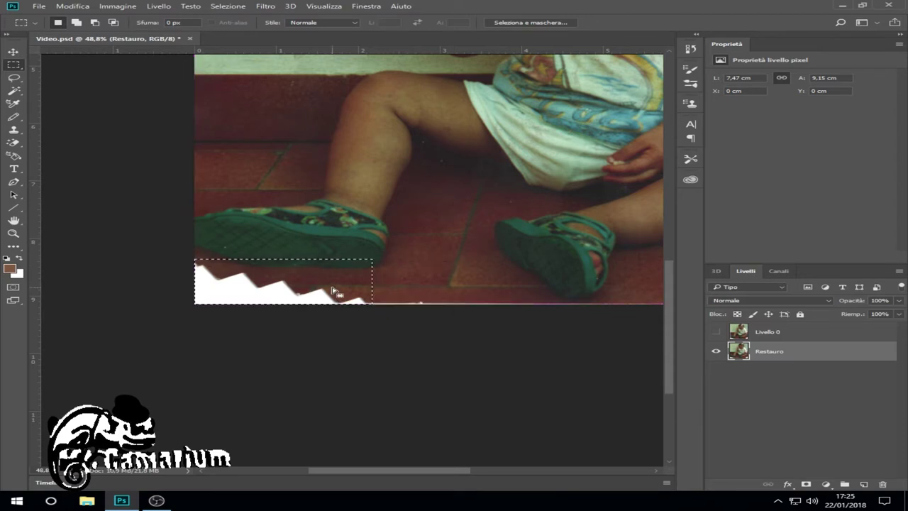
mouse_move(338, 279)
left_mouse_down()
mouse_move(331, 156)
mouse_move(288, 165)
mouse_move(277, 177)
mouse_move(278, 168)
left_mouse_up()
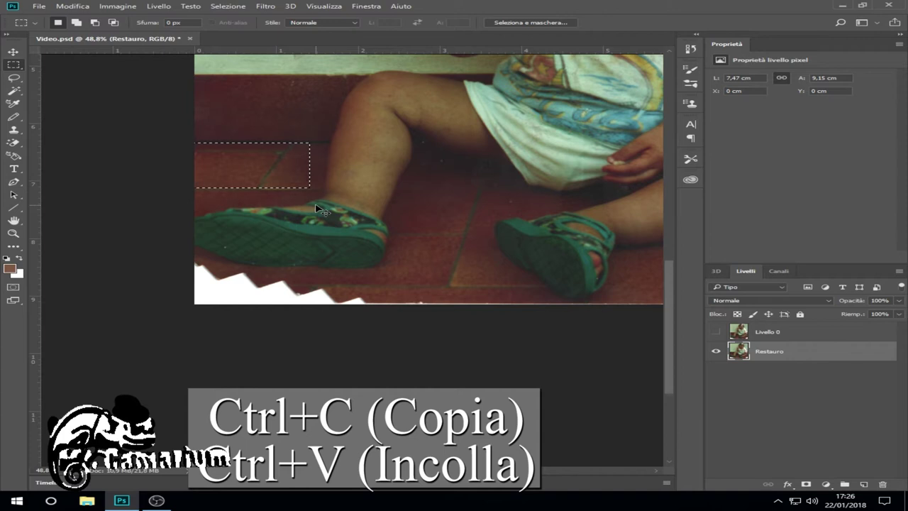
key("ctrl+v")
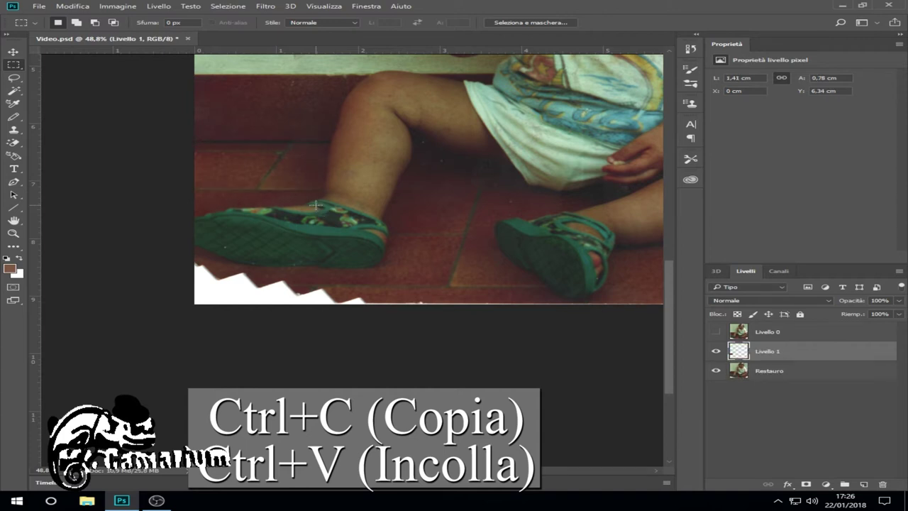
Move the Livello 1 floor patch down over the torn bottom-left corner
left_click(12, 52)
left_click_drag(246, 158, 242, 265)
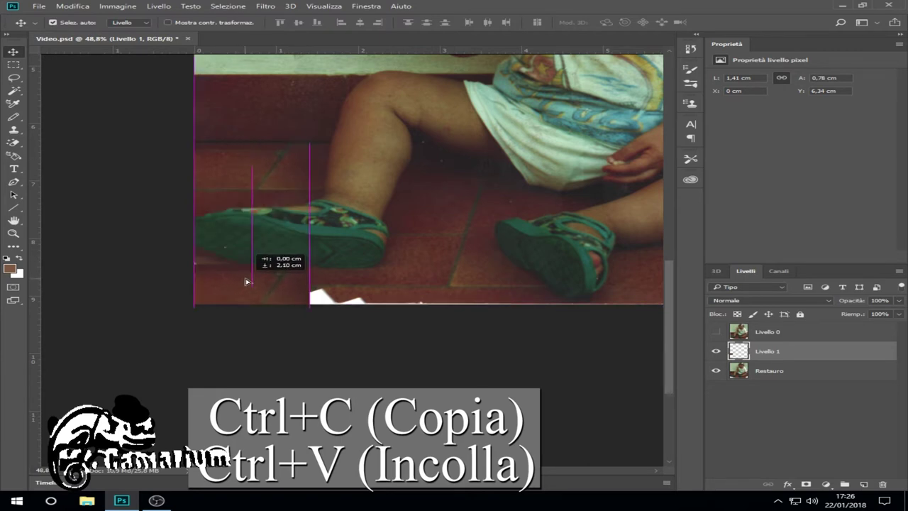
mouse_move(242, 267)
left_mouse_down()
mouse_move(294, 306)
mouse_move(303, 296)
left_mouse_up()
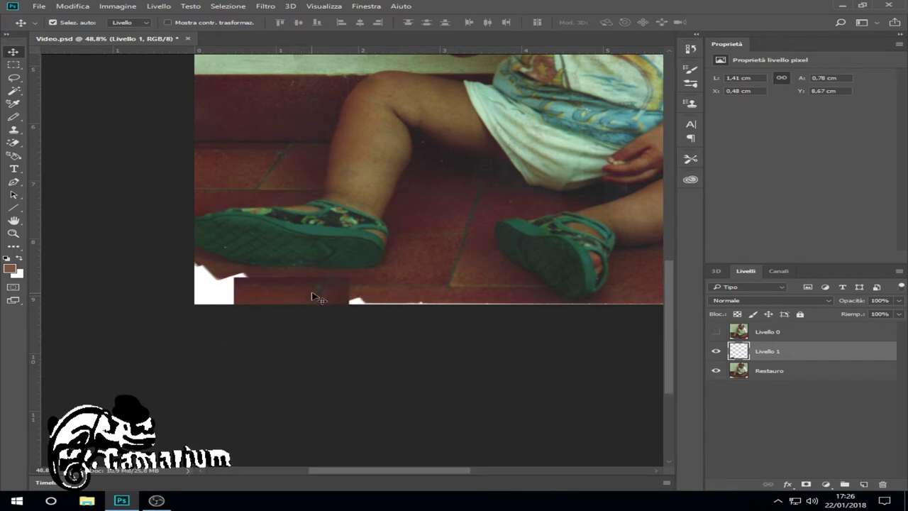
With the plain Eraser, soften the floor patch's lower-right edges into the tiles
right_click(14, 144)
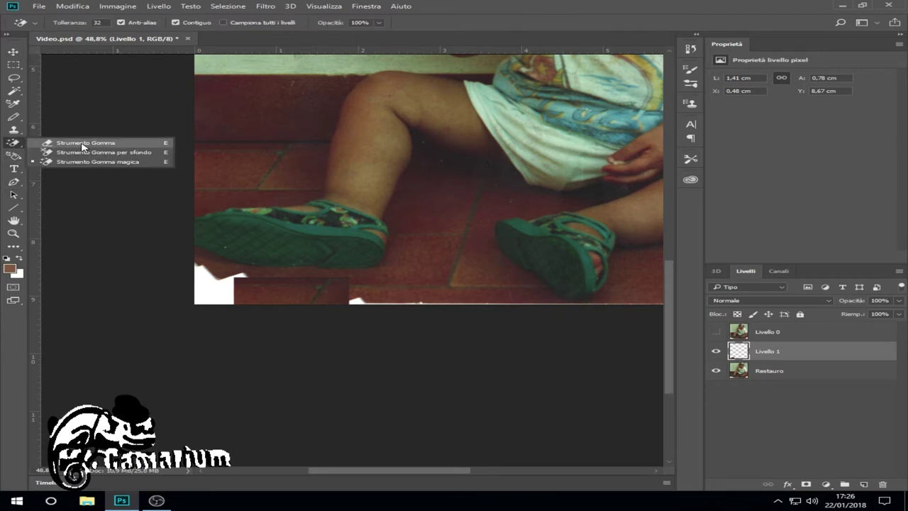
left_click(81, 143)
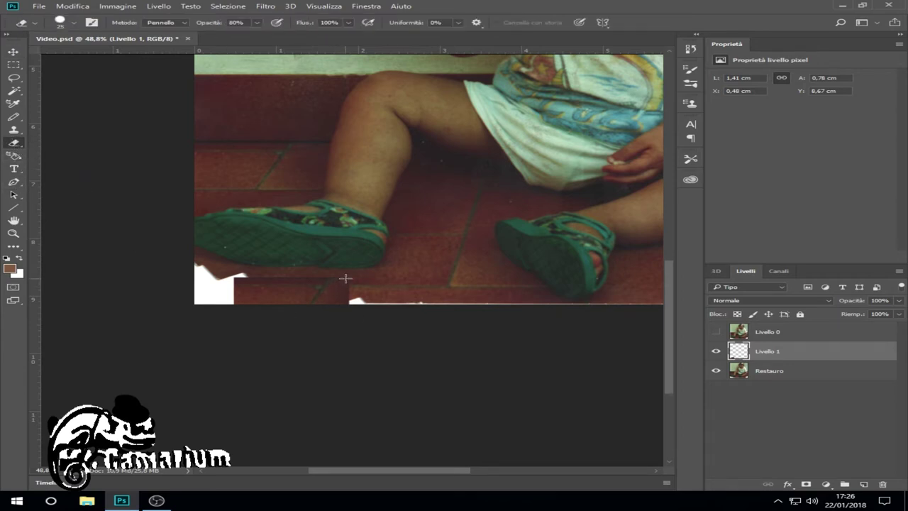
scroll(341, 303, "up", 3)
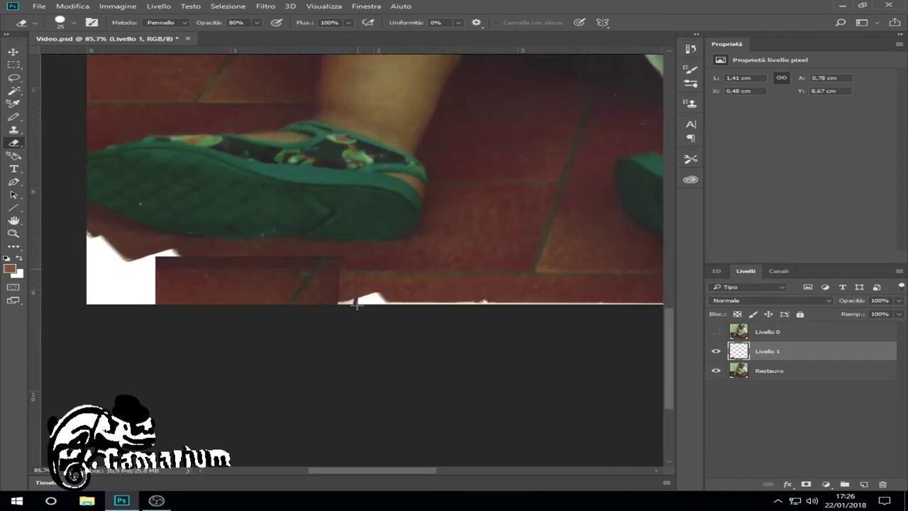
left_click_drag(339, 277, 320, 305)
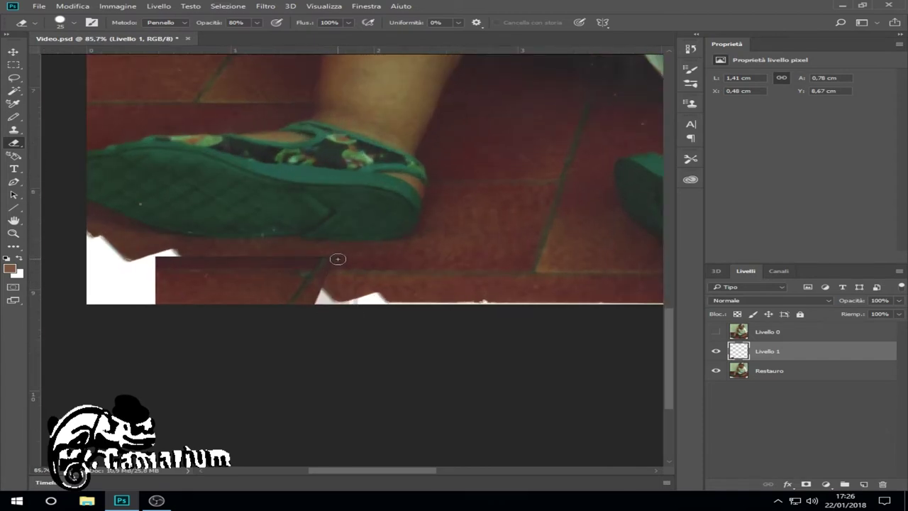
left_click_drag(323, 283, 312, 305)
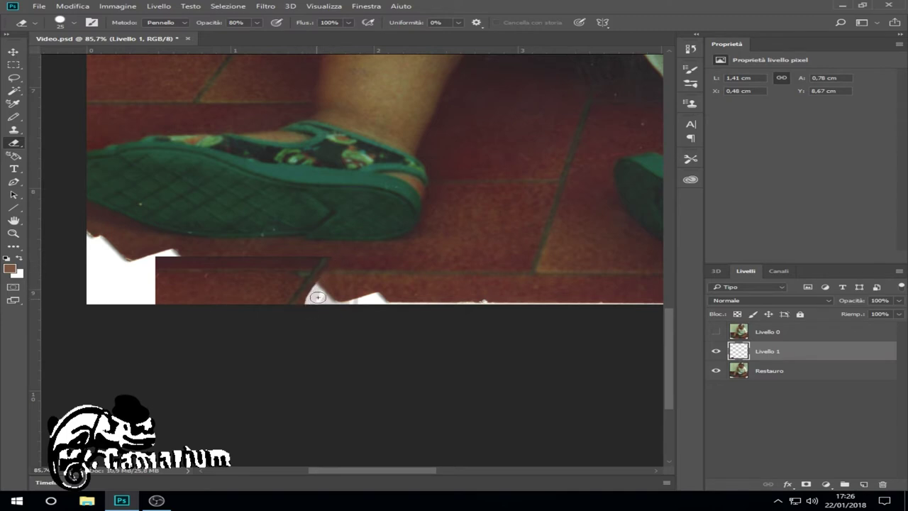
left_click_drag(325, 275, 301, 306)
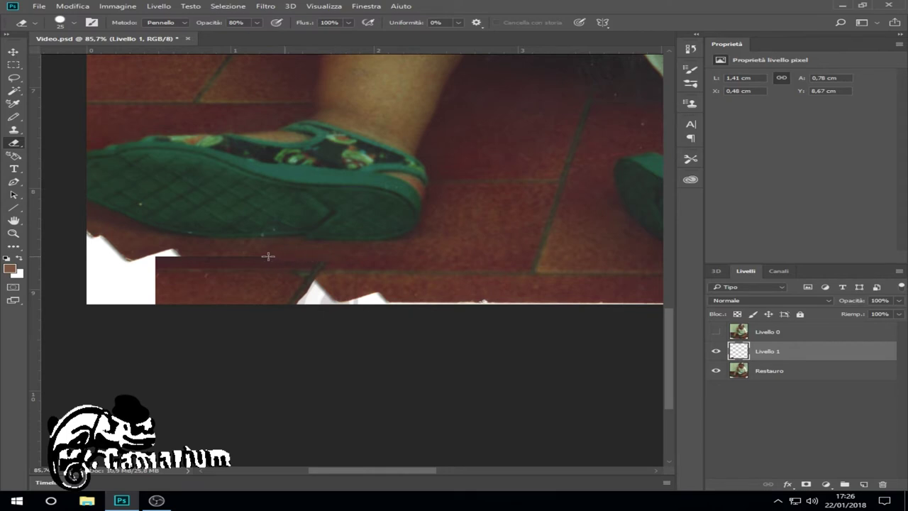
Erase along the patch's top and top-left edges to blend them with the floor
left_click_drag(205, 256, 151, 258)
left_click_drag(252, 261, 158, 262)
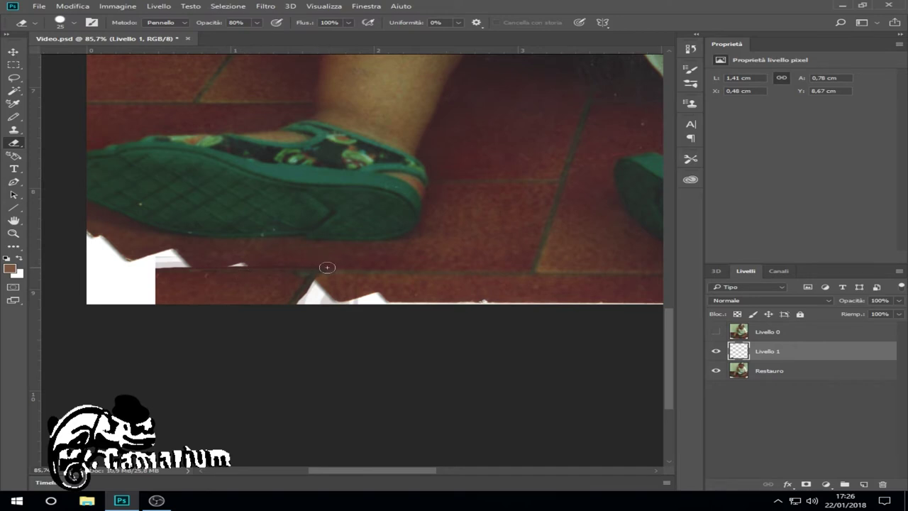
scroll(322, 285, "up", 3)
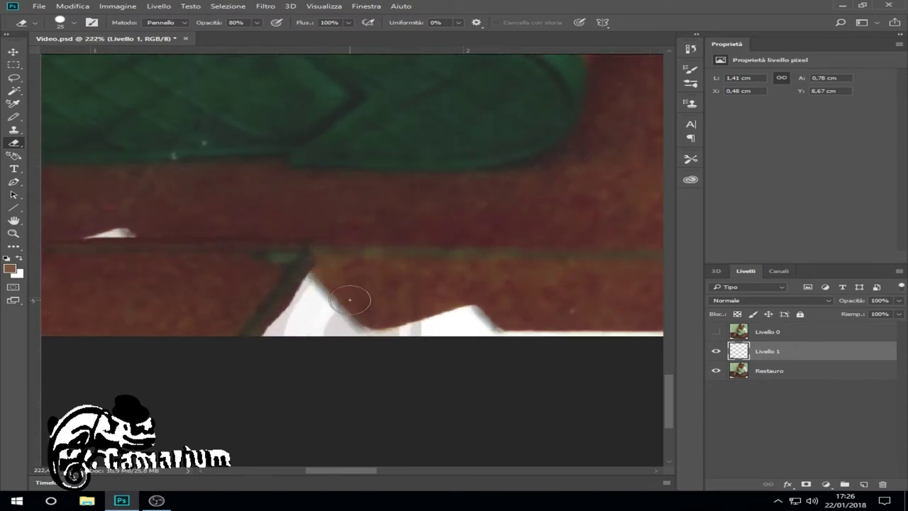
scroll(310, 234, "down", 2)
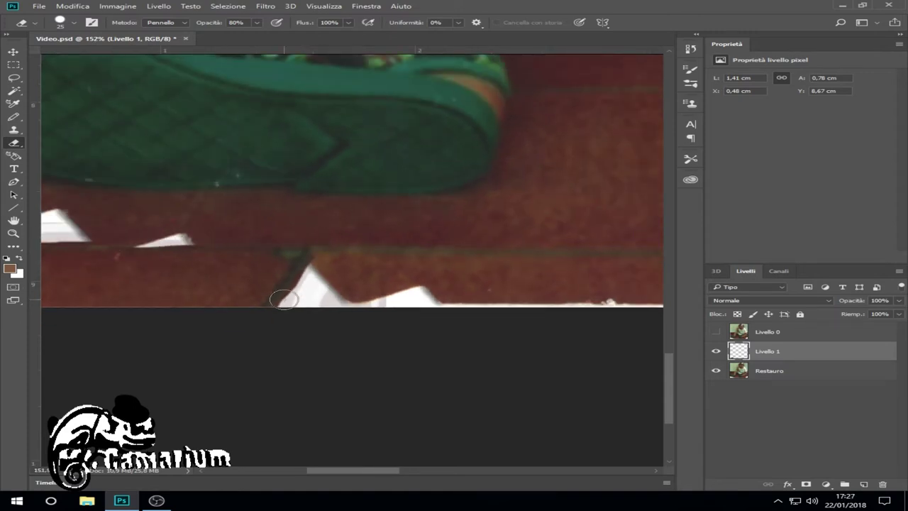
scroll(284, 294, "down", 1)
left_click_drag(145, 252, 82, 250)
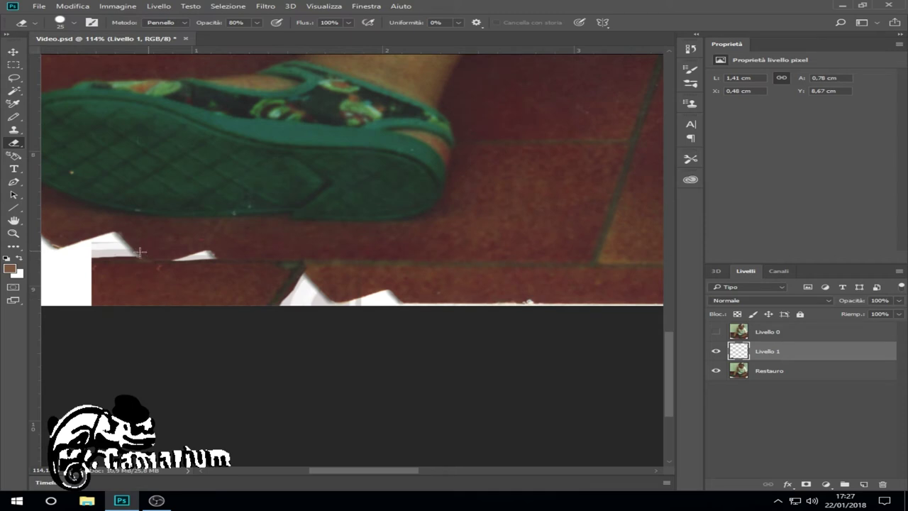
scroll(326, 266, "down", 1)
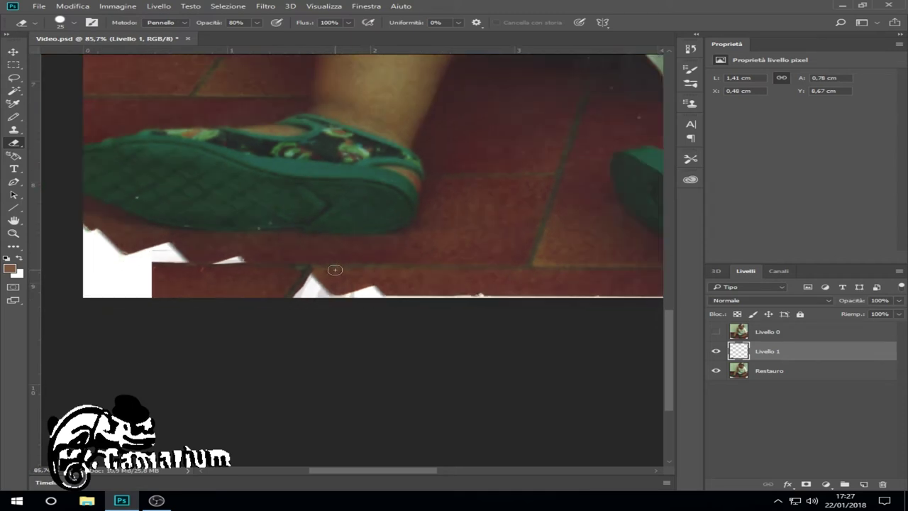
scroll(334, 268, "down", 1)
scroll(374, 345, "down", 1)
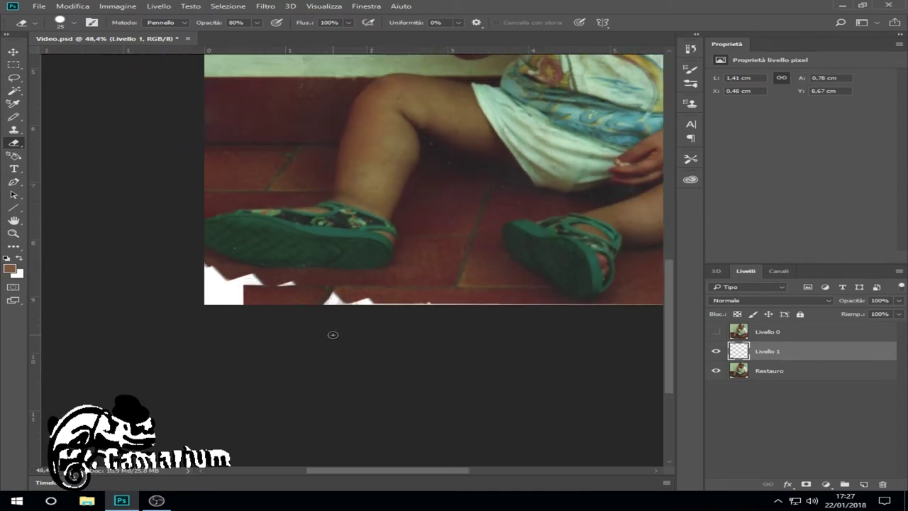
Paste a second floor patch as Livello 2 and move it toward the torn bottom edge
key("ctrl+v")
left_click(14, 51)
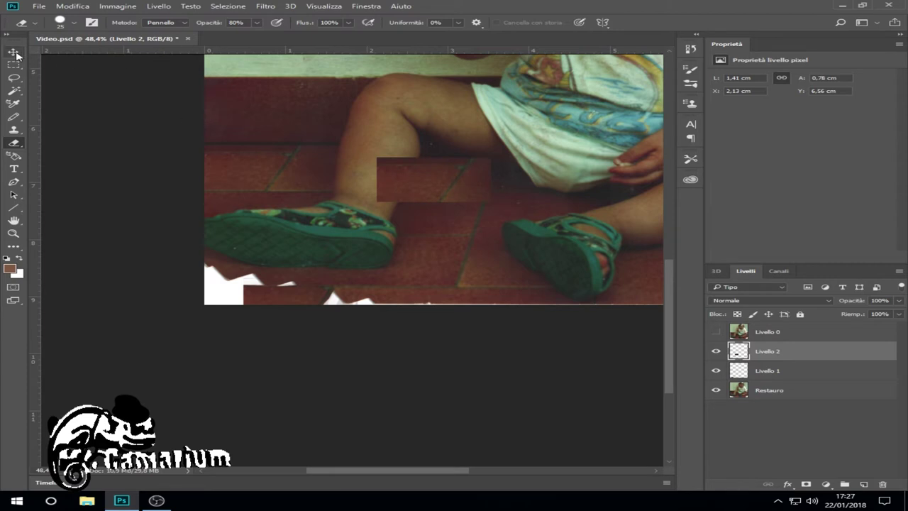
mouse_move(445, 221)
left_mouse_down()
mouse_move(449, 248)
mouse_move(462, 212)
left_mouse_up()
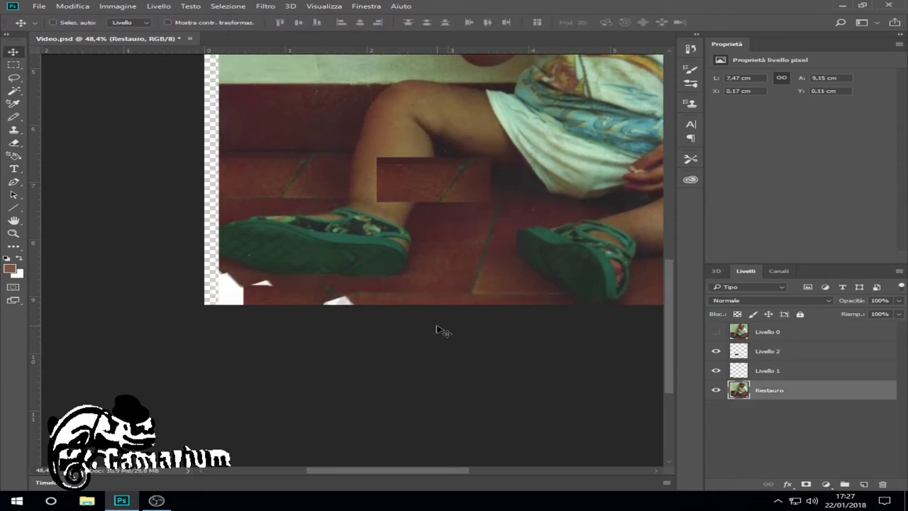
key("ctrl+z")
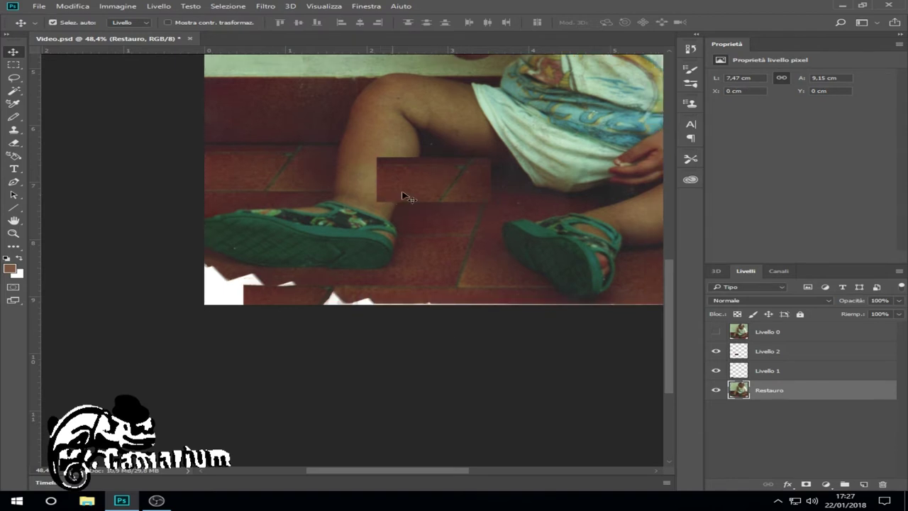
left_click(792, 357)
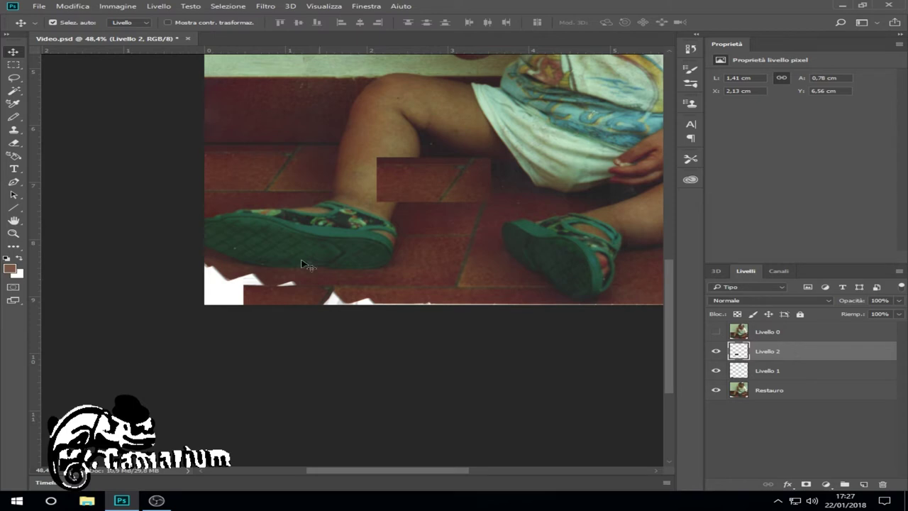
mouse_move(431, 186)
left_mouse_down()
mouse_move(388, 302)
mouse_move(407, 303)
mouse_move(386, 302)
left_mouse_up()
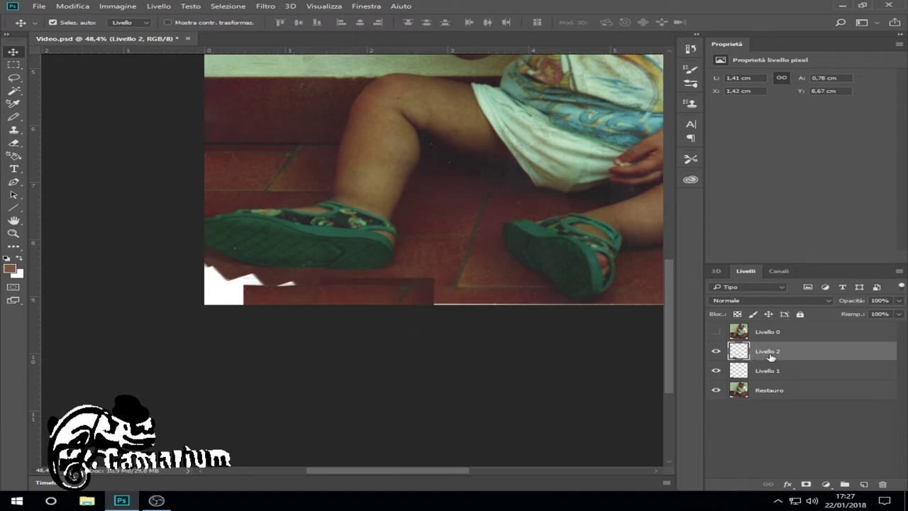
Move Livello 2 below Restauro and Livello 1 to the bottom of the layer stack
left_click_drag(770, 352, 778, 405)
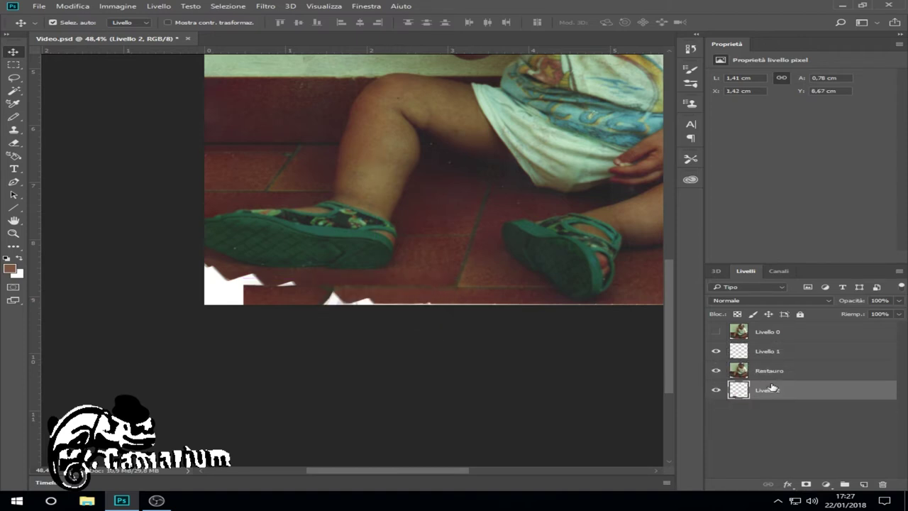
left_click_drag(783, 358, 781, 401)
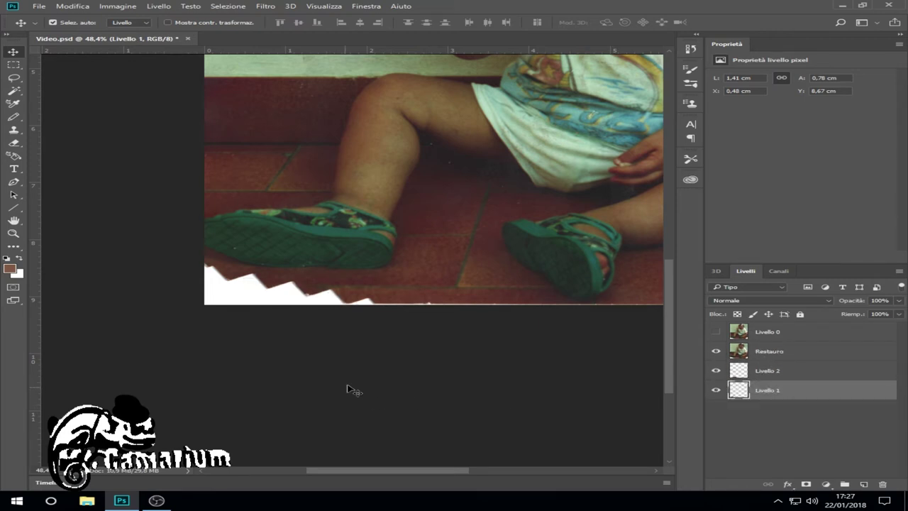
left_click(16, 144)
left_click(71, 146)
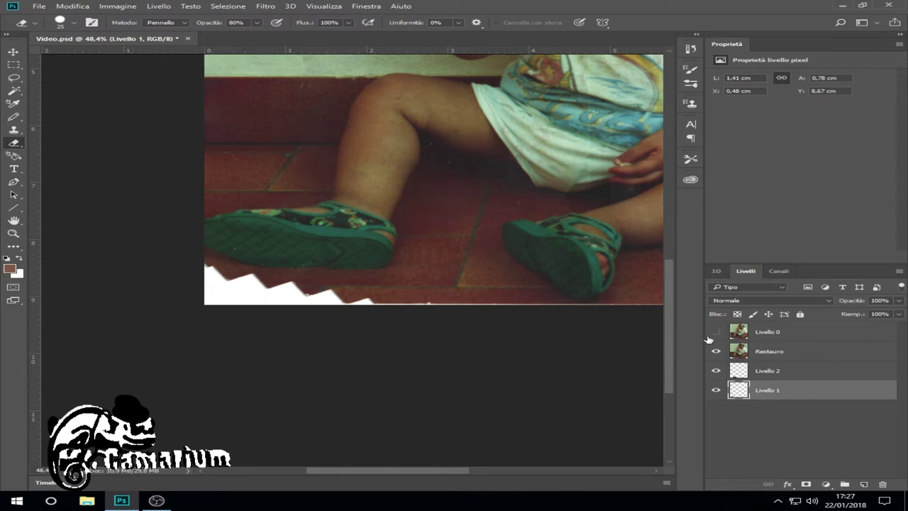
On Restauro, erase the connected white bottom-left border with the Magic Eraser
left_click(797, 351)
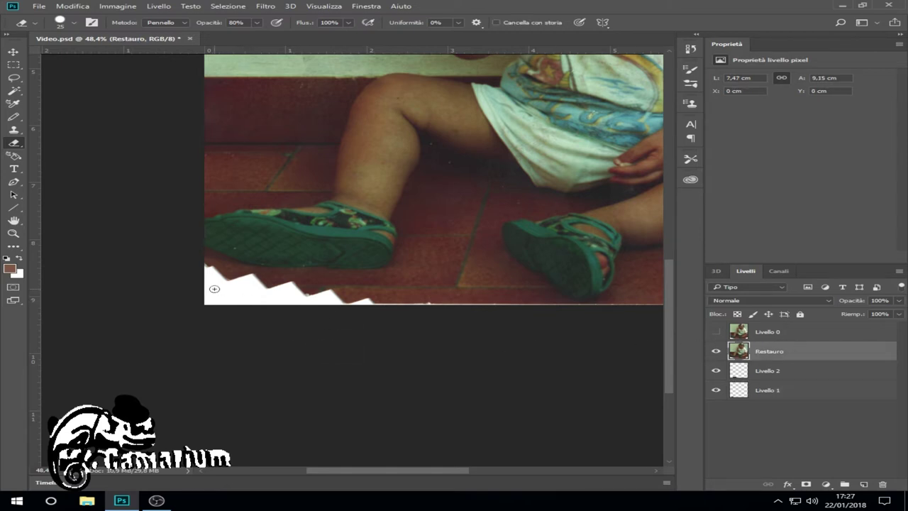
left_click_drag(214, 289, 243, 298)
scroll(212, 289, "up", 5)
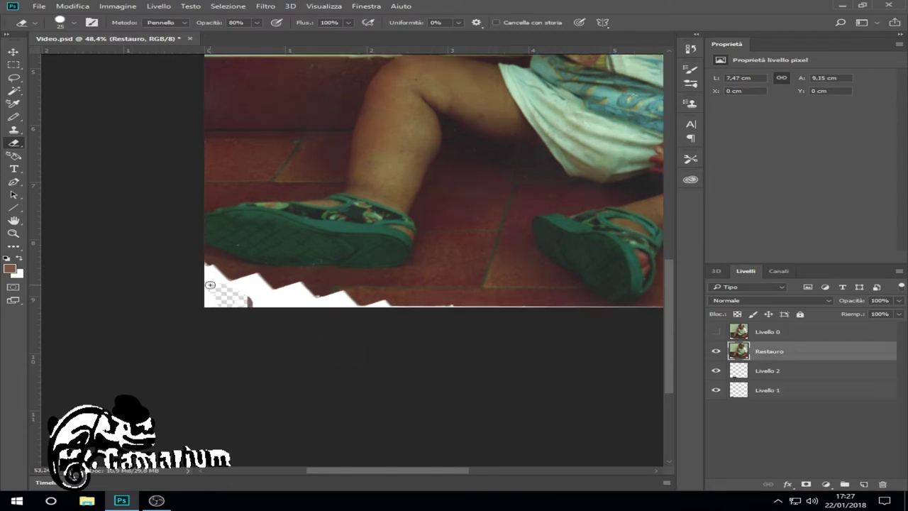
right_click(13, 143)
left_click(65, 161)
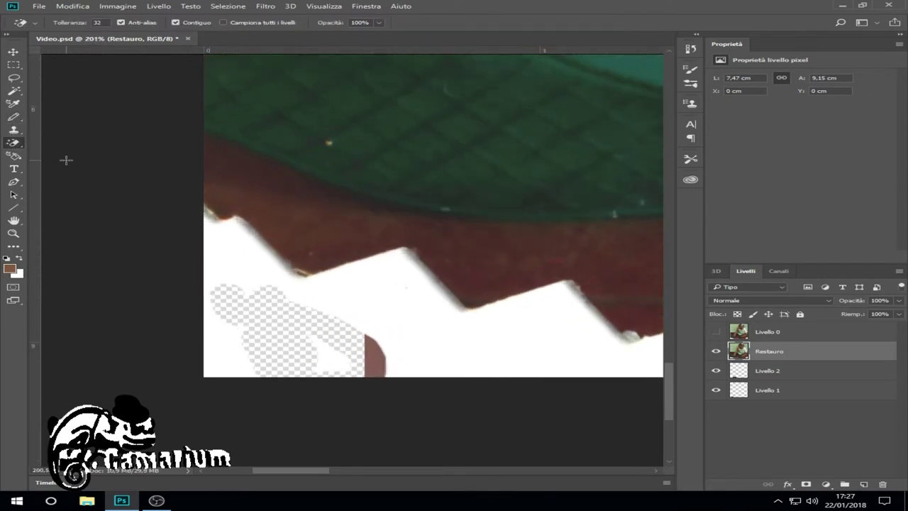
left_click(229, 251)
scroll(325, 326, "down", 2)
scroll(575, 367, "down", 1)
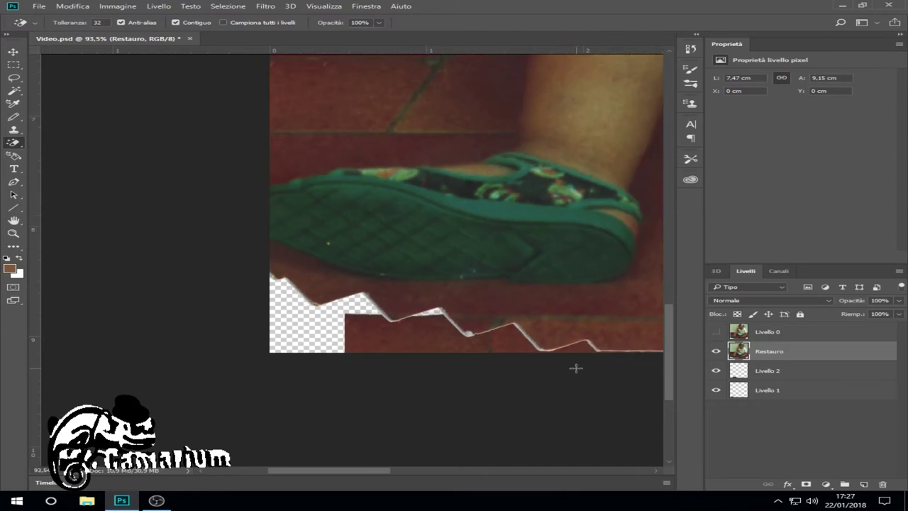
scroll(532, 359, "up", 1)
scroll(508, 353, "up", 1)
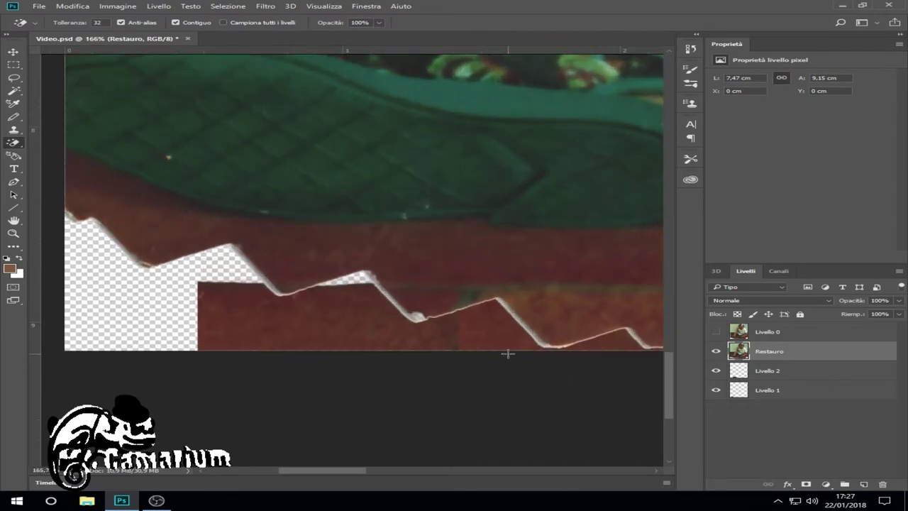
Switch back to the brush Eraser with 60% opacity
right_click(10, 145)
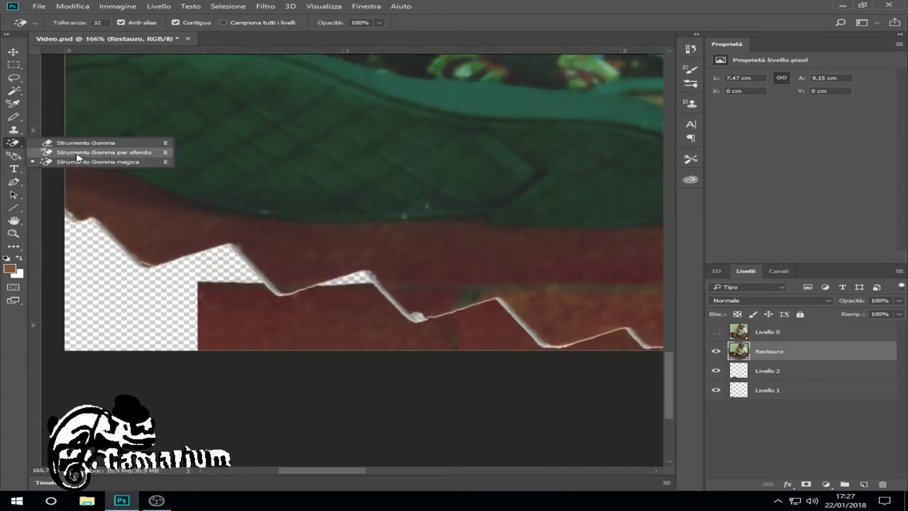
left_click(79, 143)
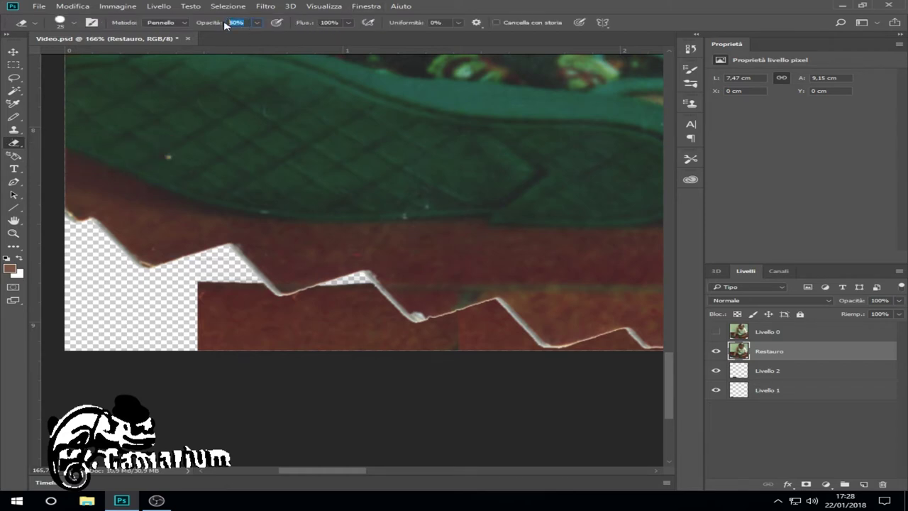
type("60")
key("Return")
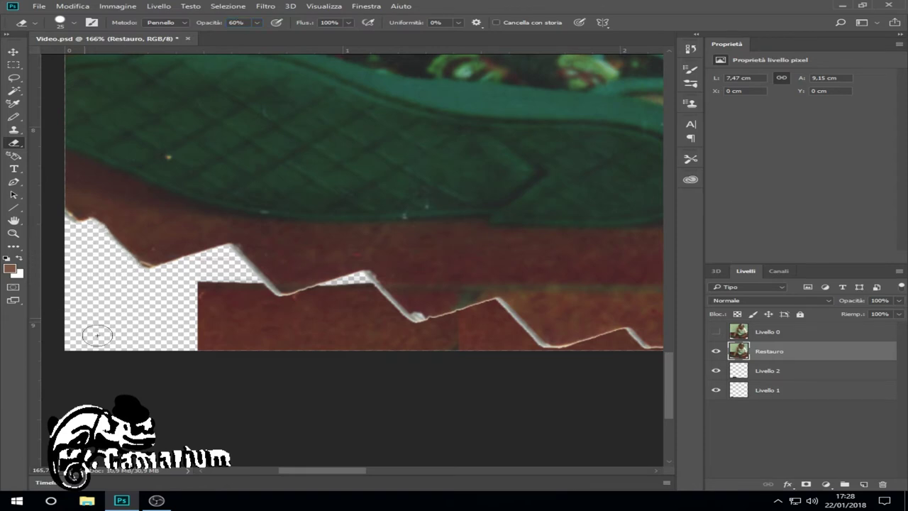
left_click_drag(335, 471, 317, 470)
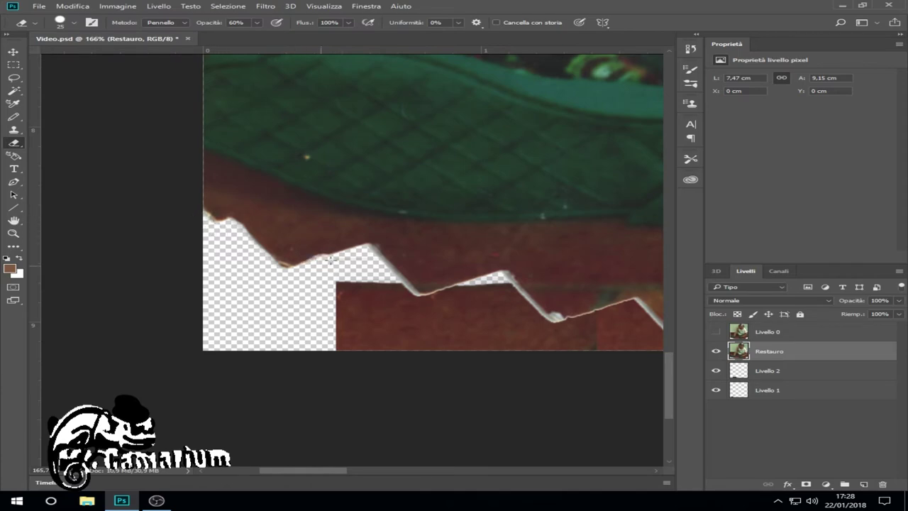
scroll(225, 245, "down", 3)
scroll(426, 297, "down", 2)
scroll(502, 348, "up", 2)
Duplicate Livello 2 as Livello 2 copia and make the copy active
key("v")
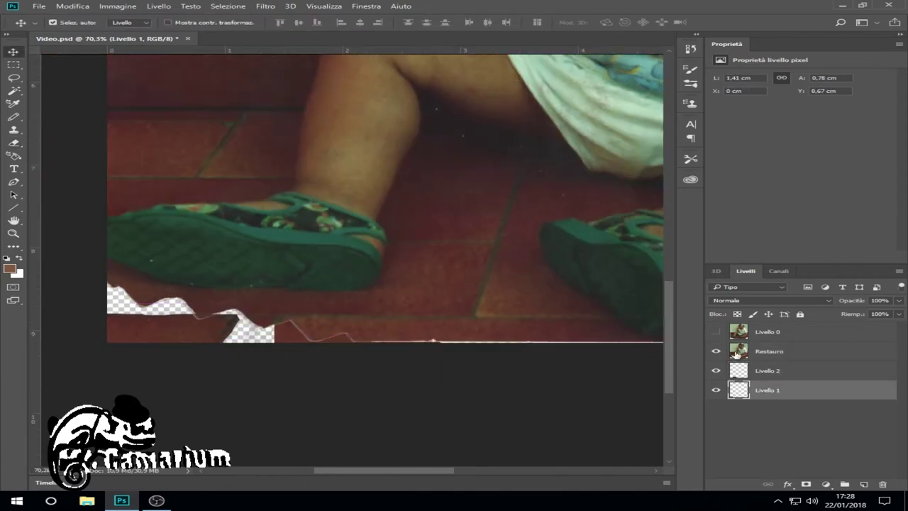
right_click(787, 360)
left_click(667, 77)
key("Return")
left_click(777, 371)
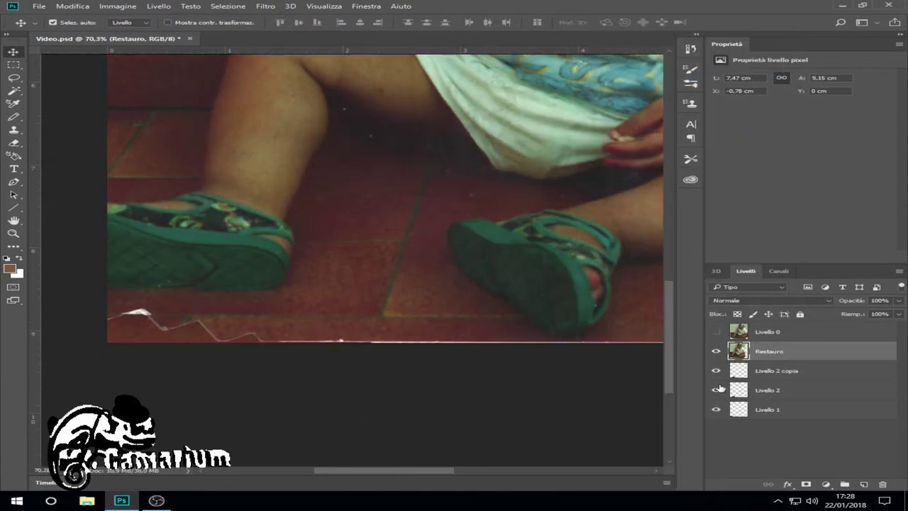
scroll(162, 391, "down", 2)
scroll(207, 374, "down", 2)
Reselect the Restauro layer from the canvas and prepare to merge it with Livello 2 copia
right_click(207, 374)
left_click(207, 369)
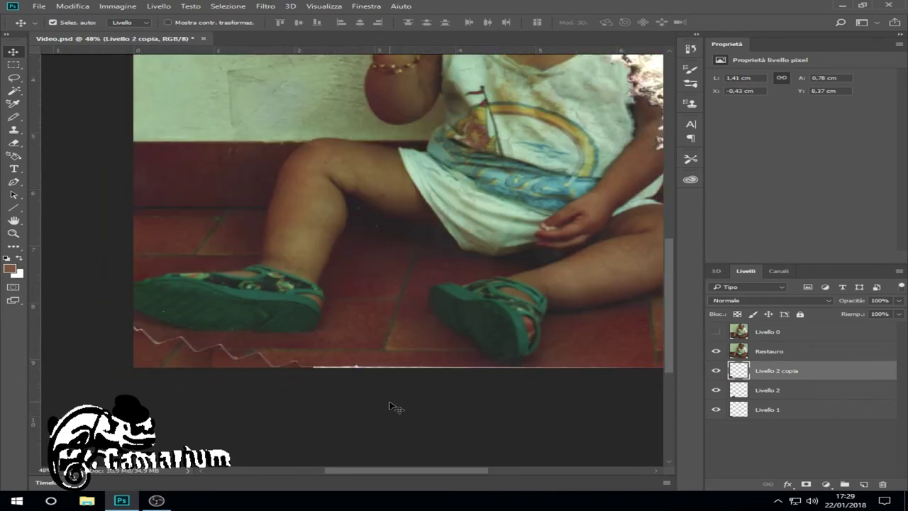
scroll(333, 375, "up", 4)
key("e")
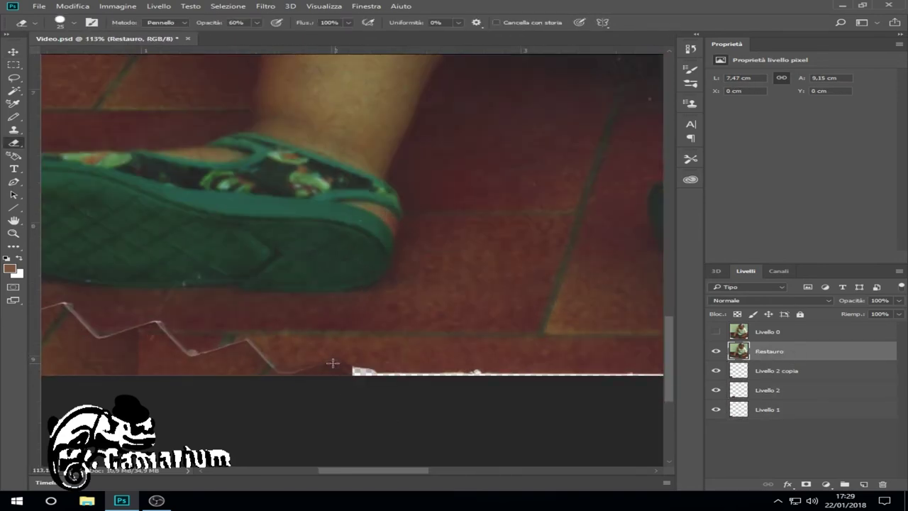
scroll(323, 358, "down", 5)
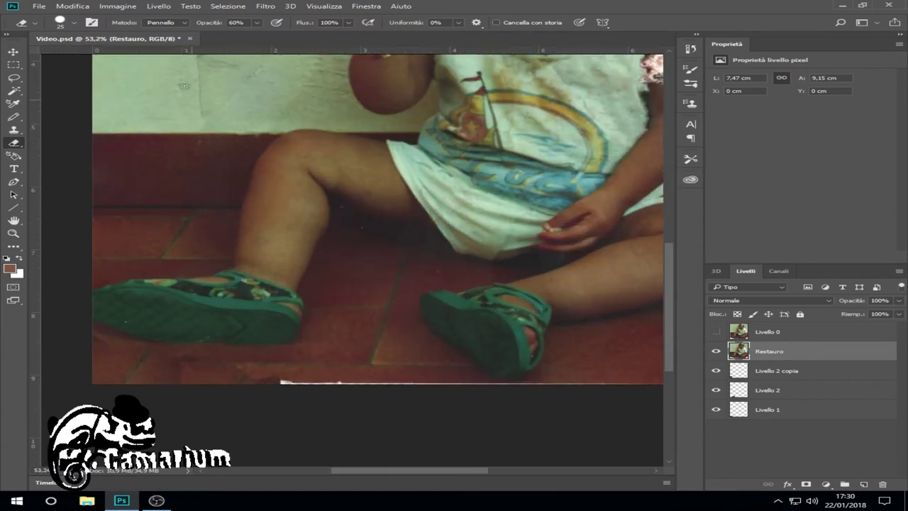
left_click(117, 5)
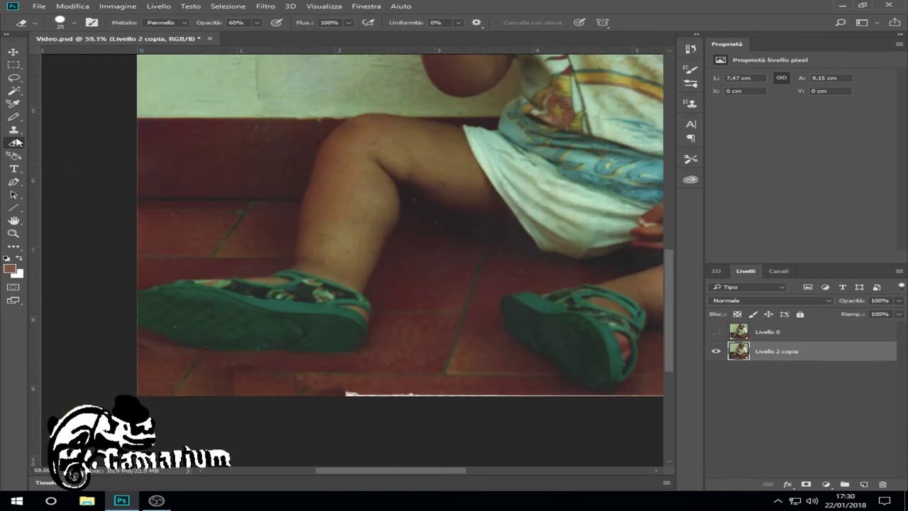
Select a small oval gap at the bottom-left edge and Content-Aware fill it four times
right_click(13, 246)
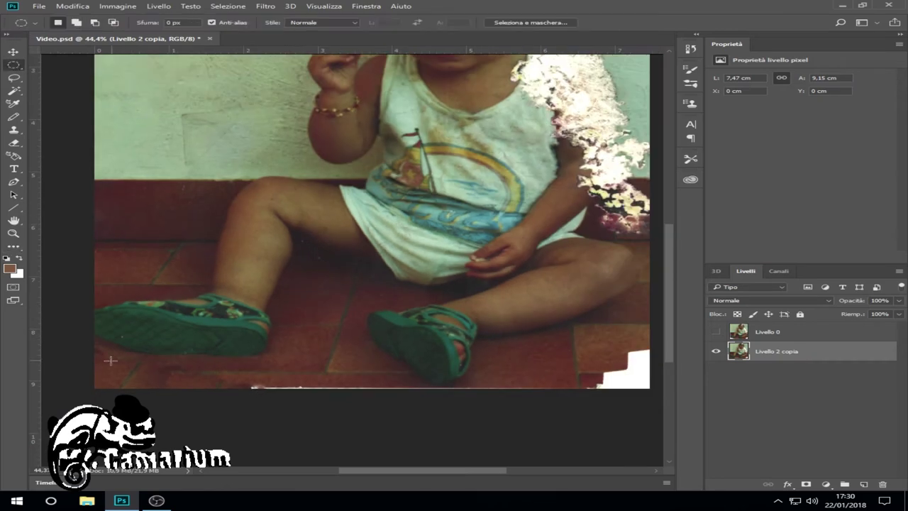
left_click_drag(110, 360, 106, 337)
key("shift+F5")
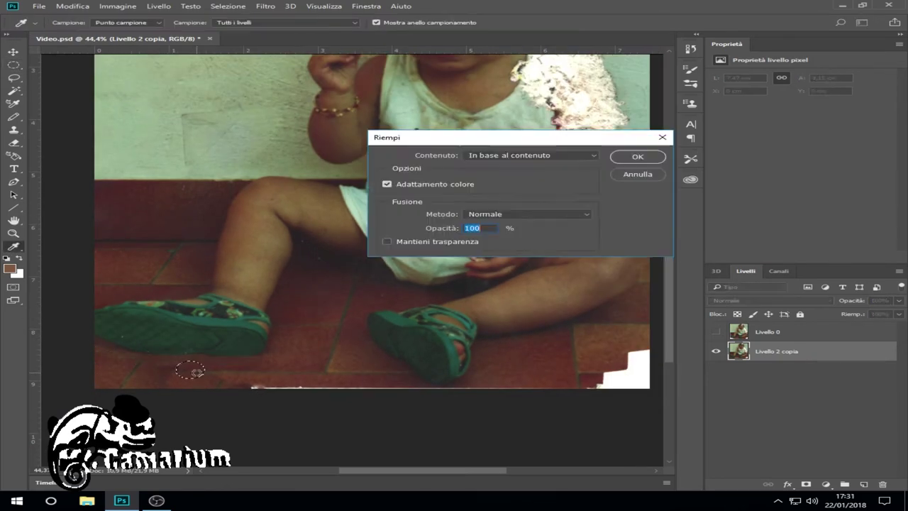
key("Return")
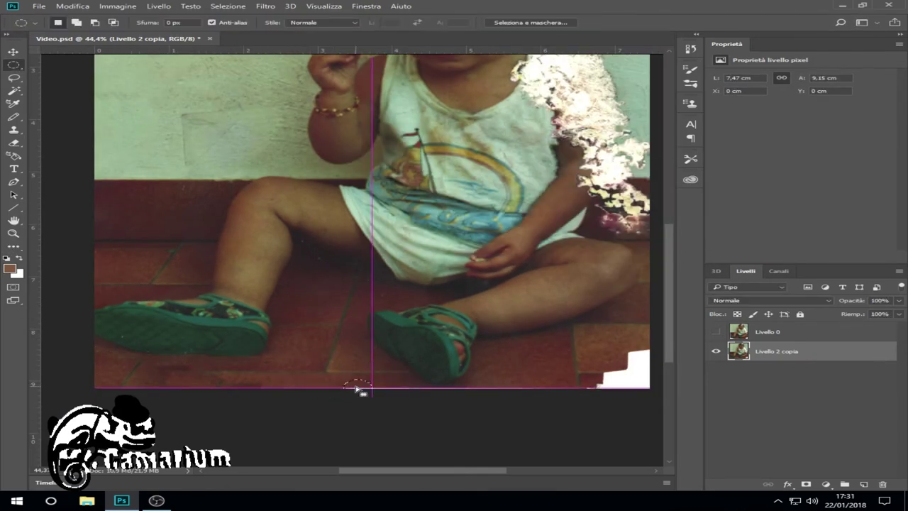
key("shift+F5")
key("Return")
key("shift+F5")
key("Return")
key("shift+F5")
key("Return")
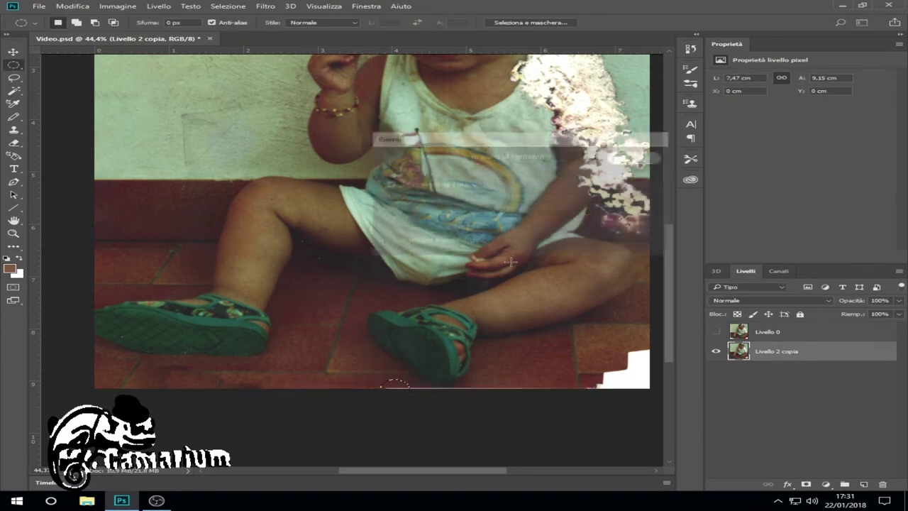
Select the next gap further right along the bottom edge and Content-Aware fill it
left_click_drag(395, 383, 472, 384)
key("shift+F5")
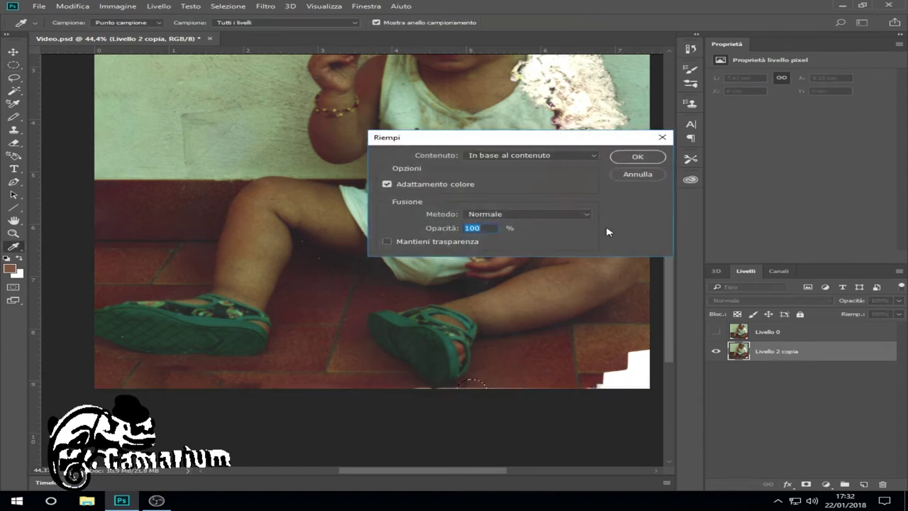
key("Return")
scroll(555, 385, "down", 3)
scroll(423, 367, "up", 2)
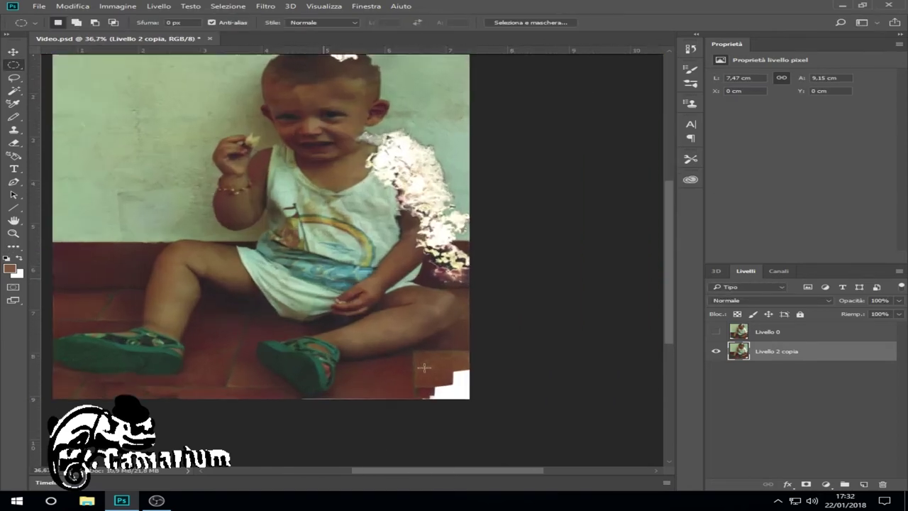
scroll(424, 367, "up", 2)
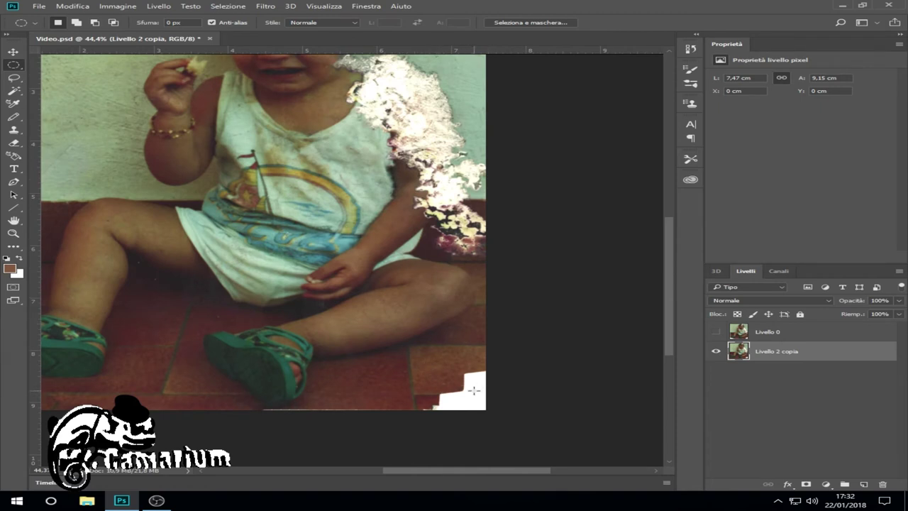
scroll(473, 389, "up", 1)
scroll(473, 389, "up", 1)
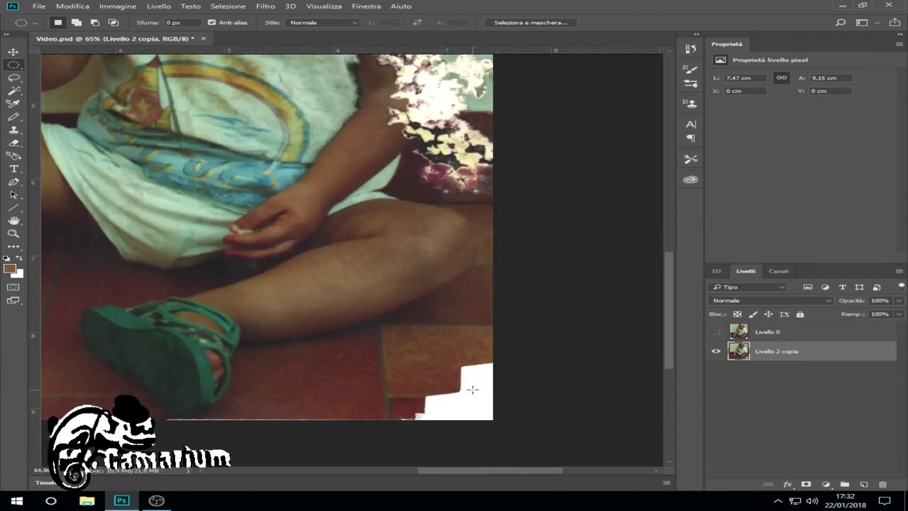
Clear the white stepped tear at the bottom-right of Livello 2 copia with the Magic Eraser
left_click(16, 145)
right_click(16, 144)
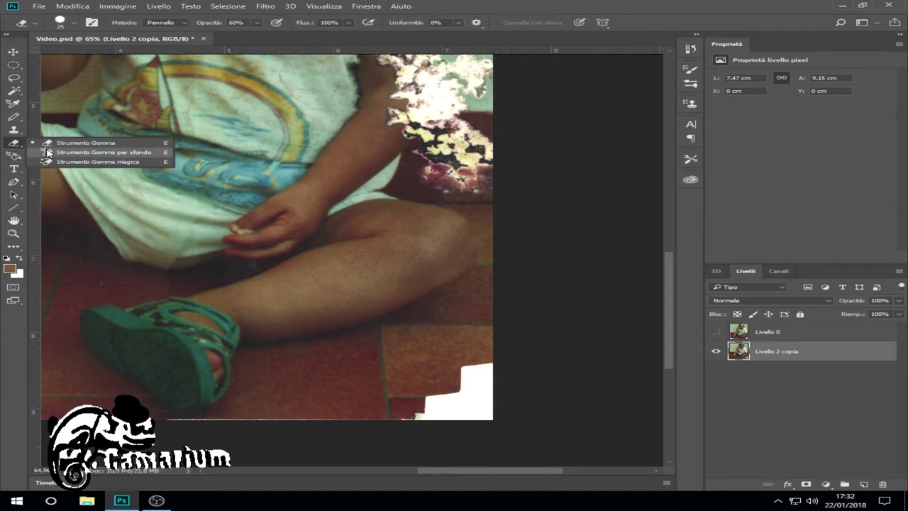
left_click(66, 161)
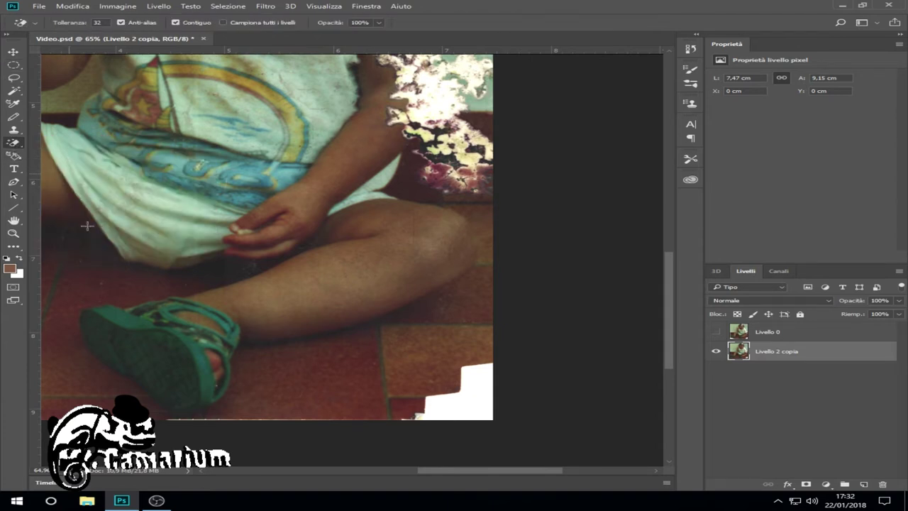
left_click(469, 380)
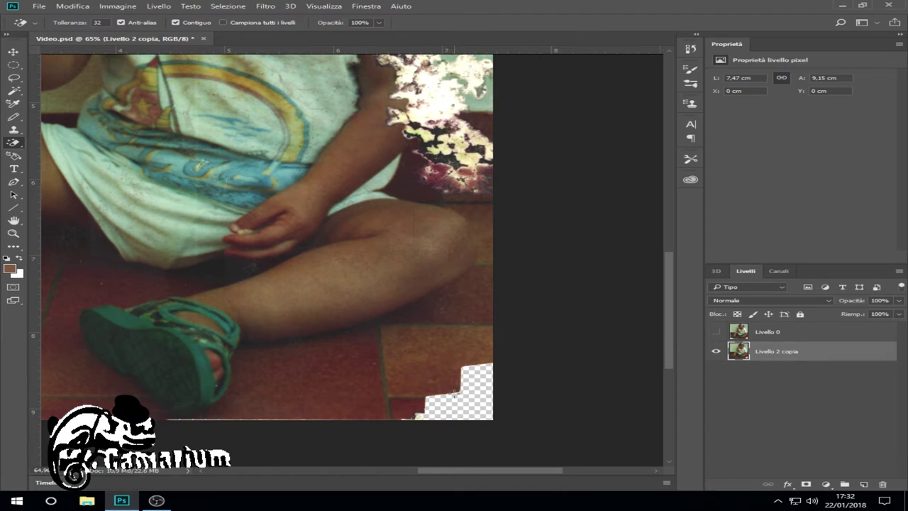
right_click(13, 65)
left_click(71, 63)
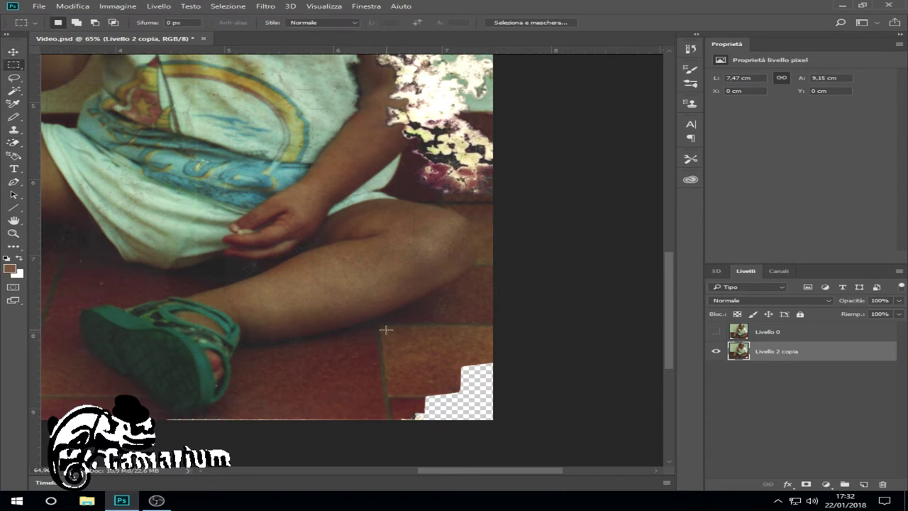
Copy floor tiles above the gap to Livello 1, place it below Livello 2 copia, and align it
left_click_drag(375, 320, 499, 359)
key("ctrl+j")
left_click(13, 51)
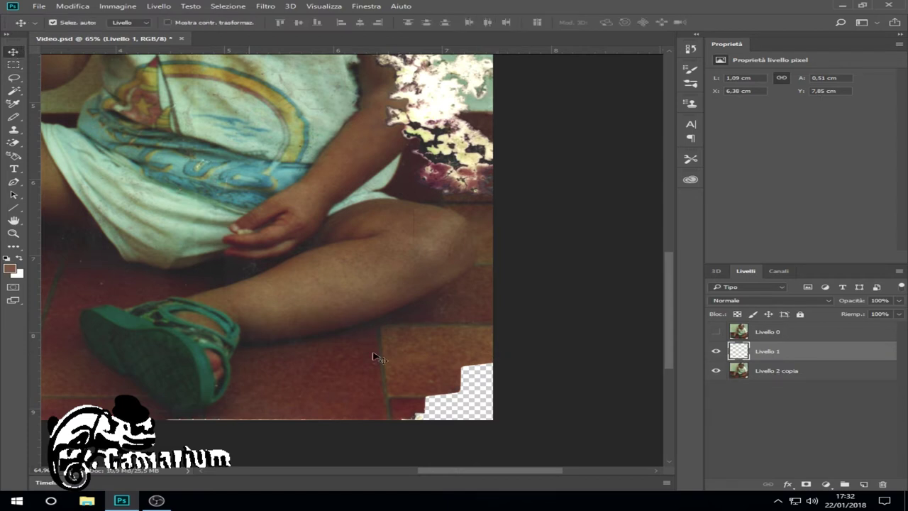
left_click_drag(456, 330, 459, 375)
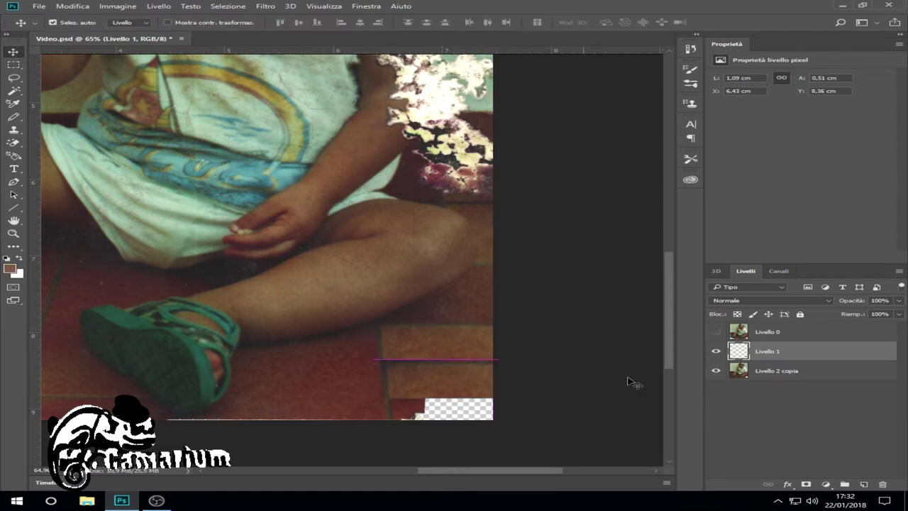
left_click_drag(796, 354, 795, 383)
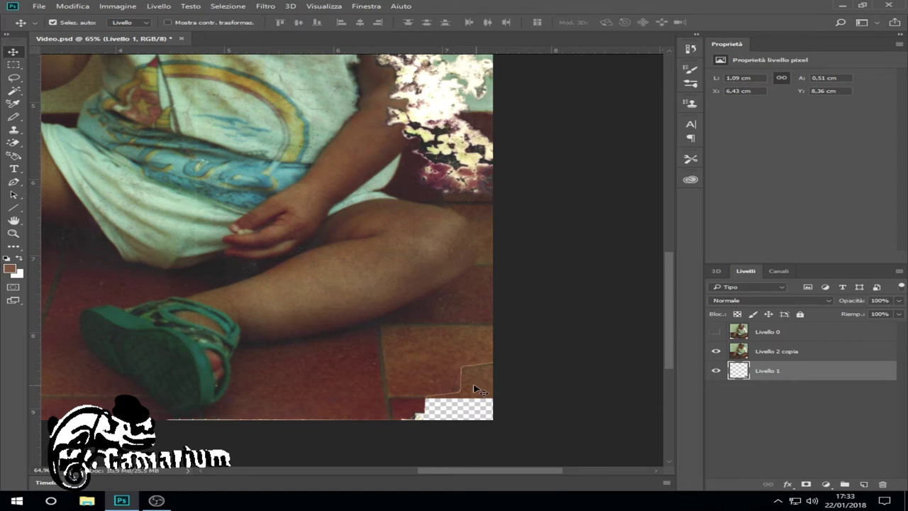
scroll(475, 383, "up", 3)
left_click_drag(487, 386, 486, 390)
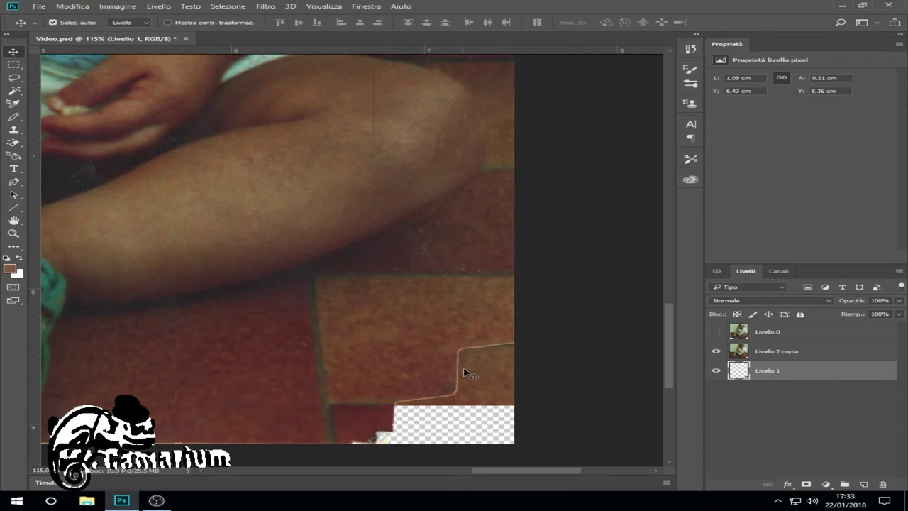
Select Livello 2 copia and set the standard Eraser to a 10 px brush
left_click(797, 359)
scroll(509, 363, "up", 2)
scroll(497, 334, "up", 2)
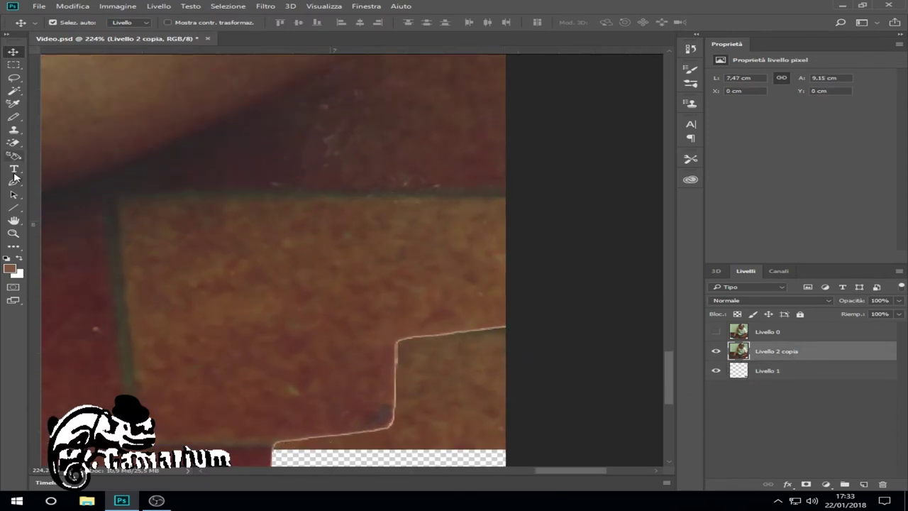
left_click(14, 142)
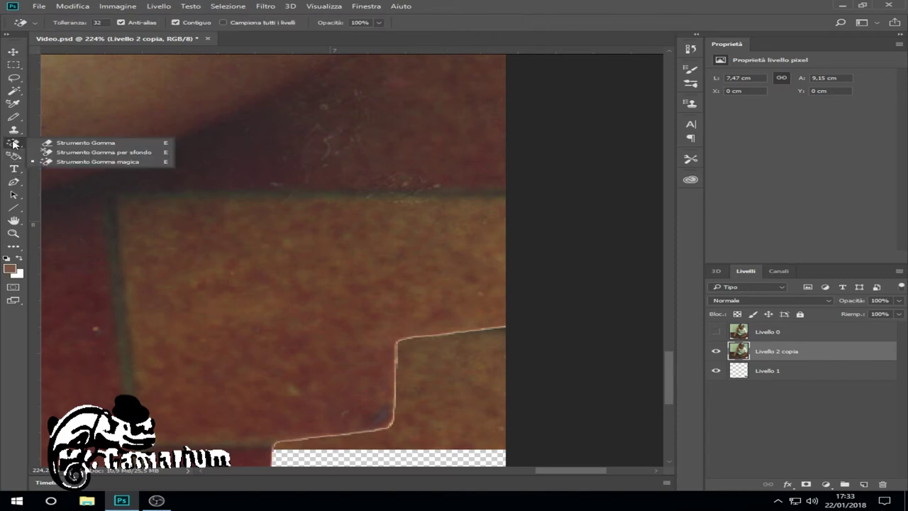
left_click(78, 142)
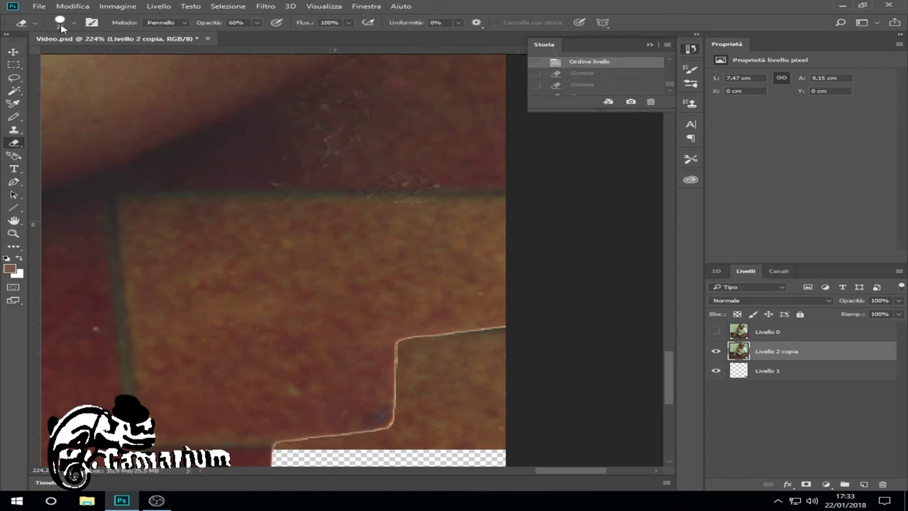
left_click(73, 25)
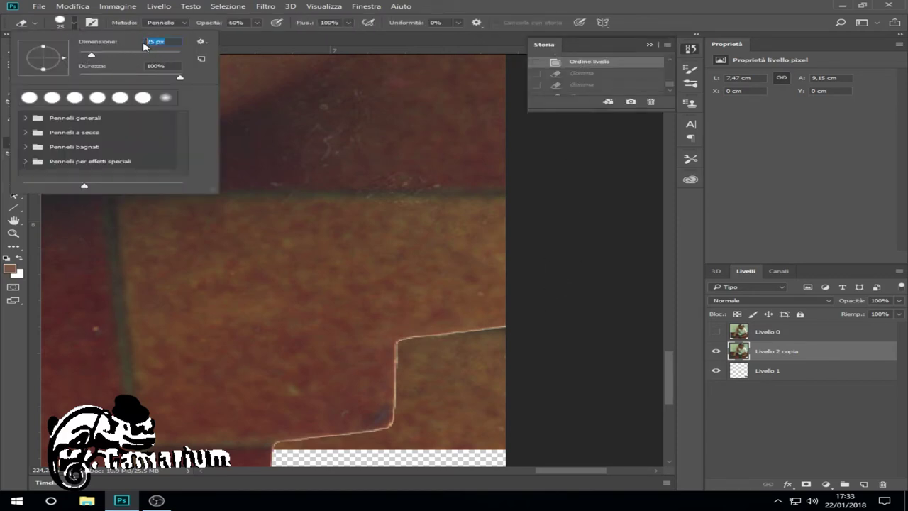
type("10")
key("Return")
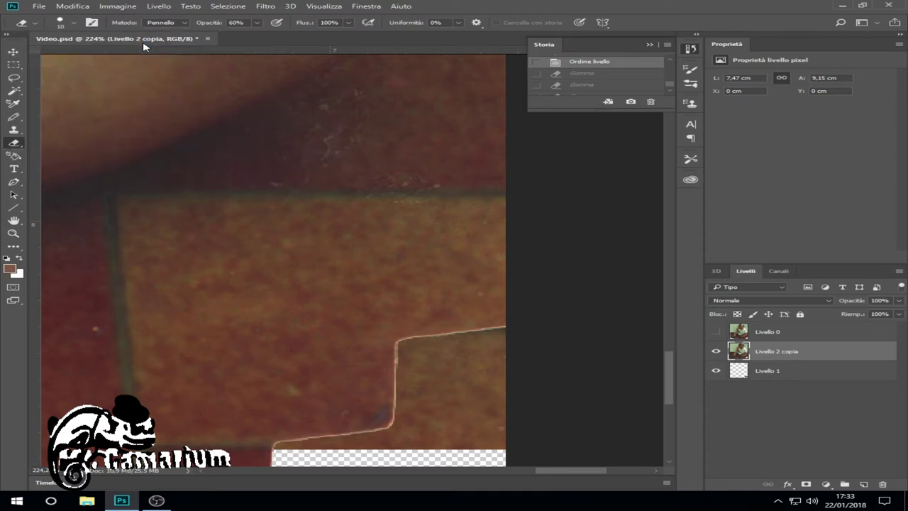
Erase the light seam along the patch's top, lower and vertical edges
left_click_drag(500, 328, 462, 333)
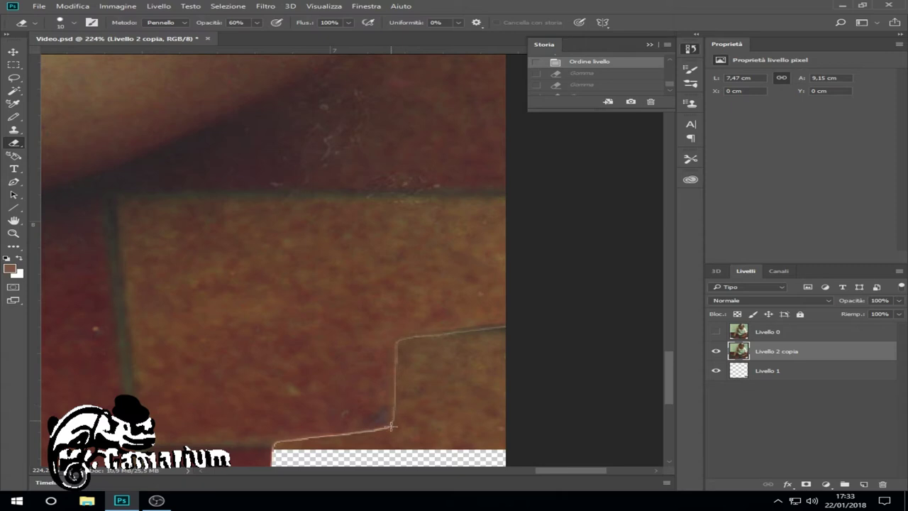
left_click_drag(390, 427, 273, 446)
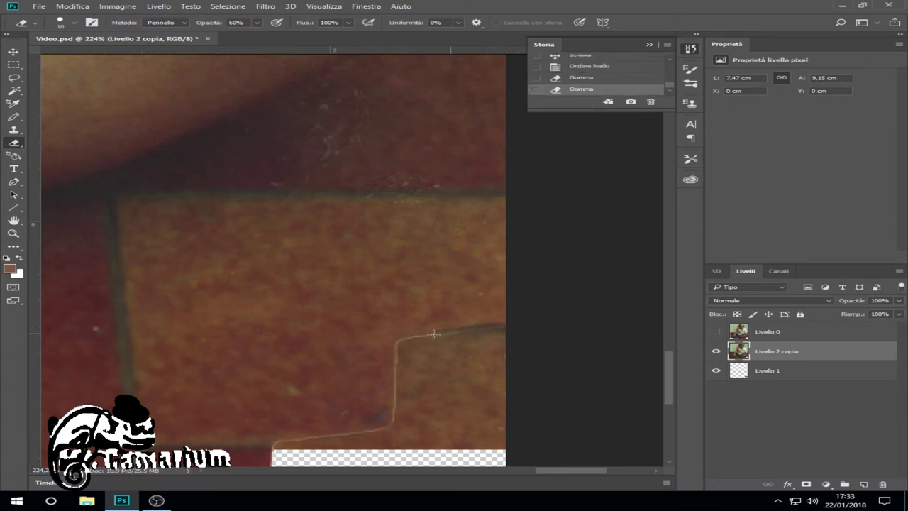
left_click_drag(396, 415, 392, 424)
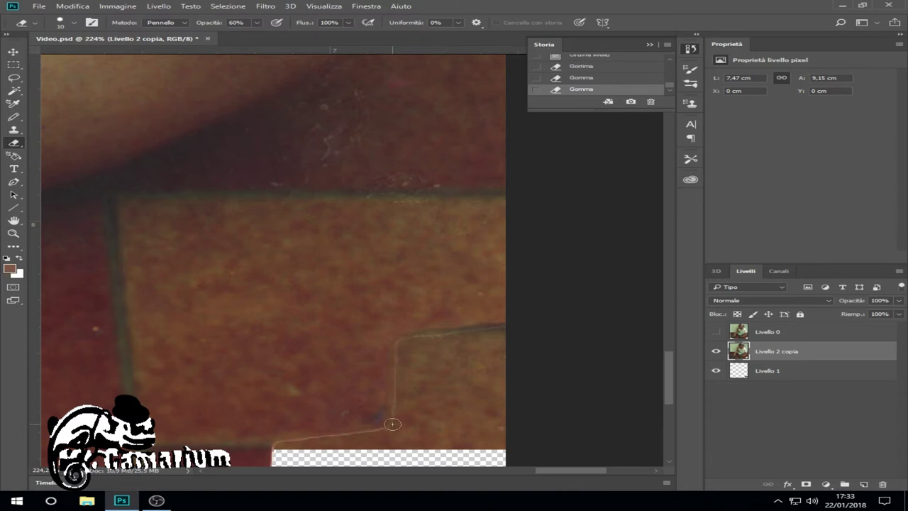
left_click_drag(399, 343, 398, 389)
left_click_drag(670, 373, 653, 389)
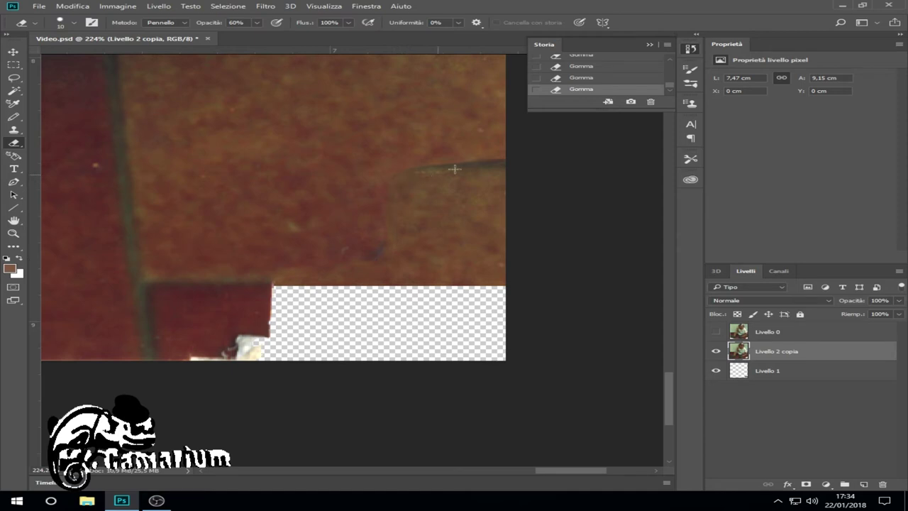
Select a strip of intact floor beside the empty gap and paste it as new layer Livello 2
scroll(438, 271, "down", 3)
scroll(461, 291, "down", 3)
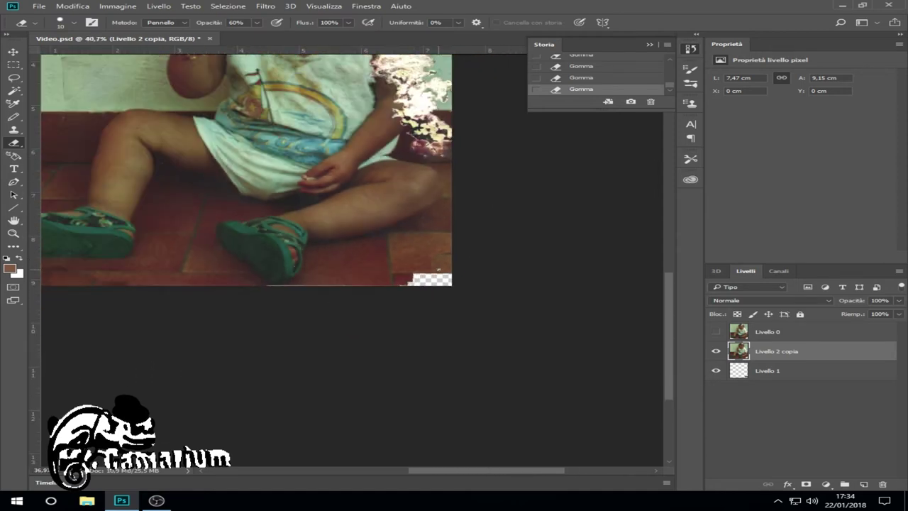
mouse_move(673, 313)
left_mouse_down()
mouse_move(667, 334)
mouse_move(673, 257)
mouse_move(669, 306)
left_mouse_up()
scroll(446, 323, "up", 2)
scroll(440, 312, "up", 3)
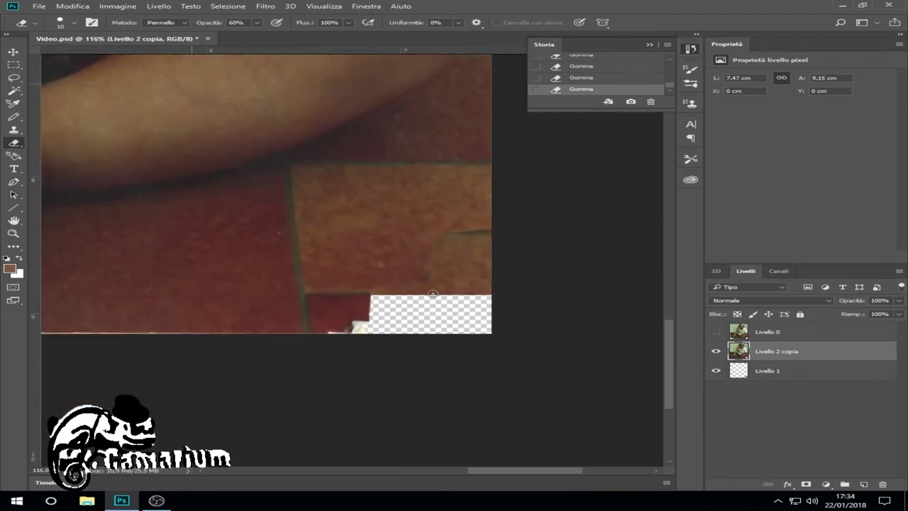
scroll(429, 320, "up", 1)
scroll(422, 327, "down", 2)
scroll(421, 327, "down", 1)
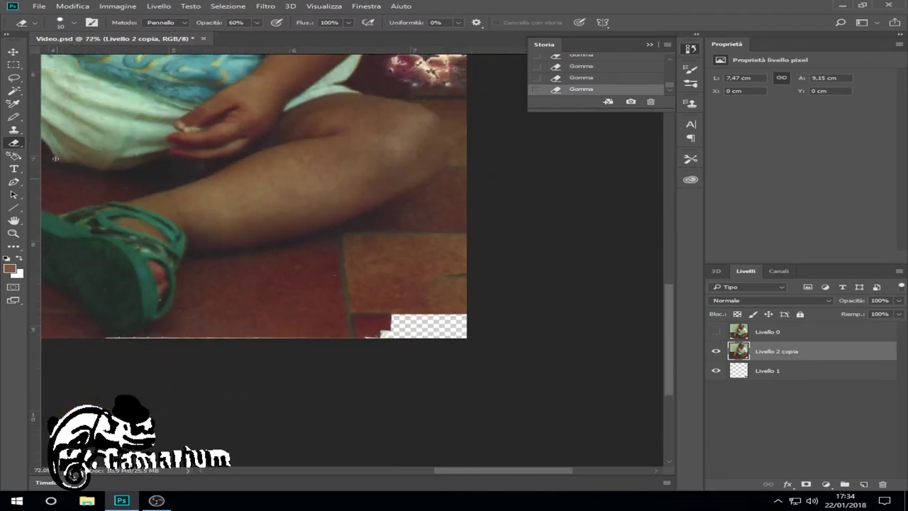
left_click(16, 65)
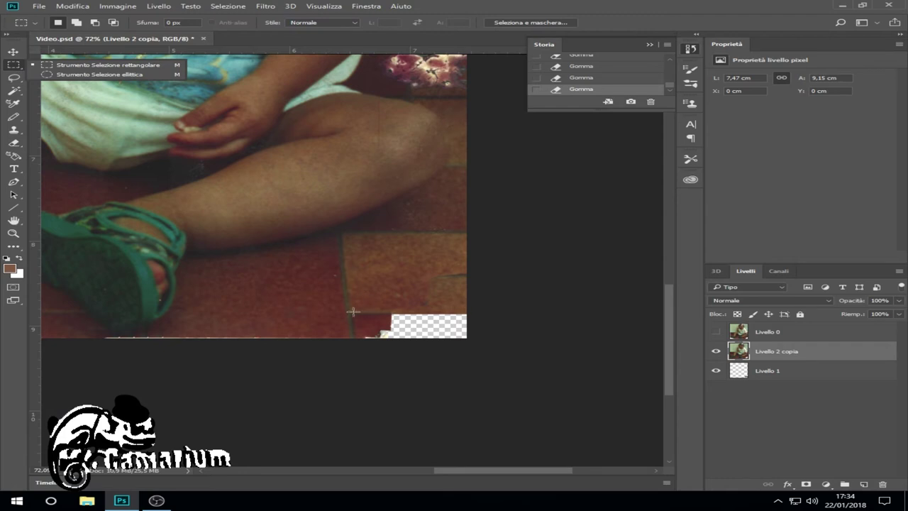
left_click_drag(349, 313, 478, 348)
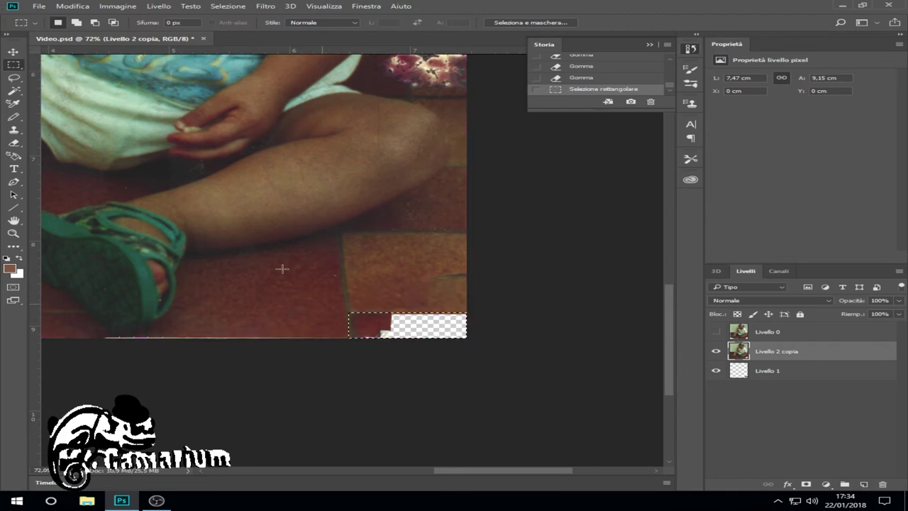
left_click_drag(426, 333, 303, 329)
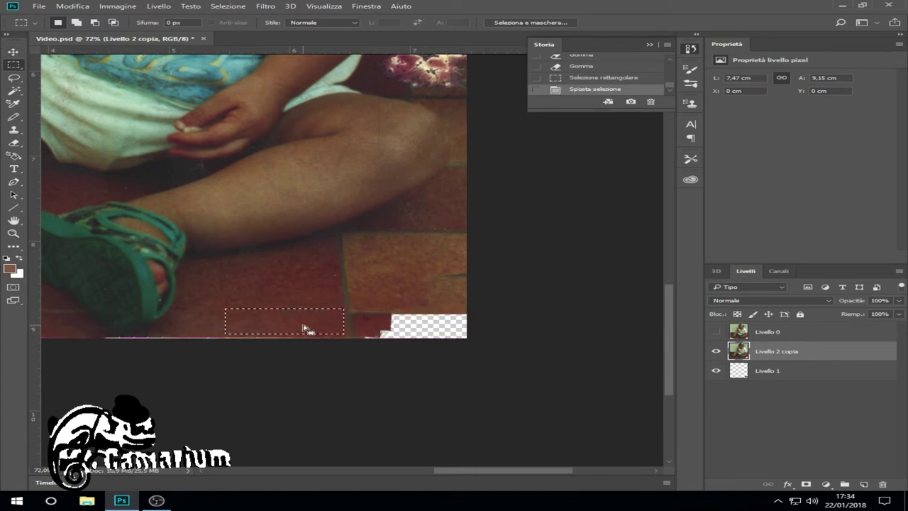
key("ctrl+v")
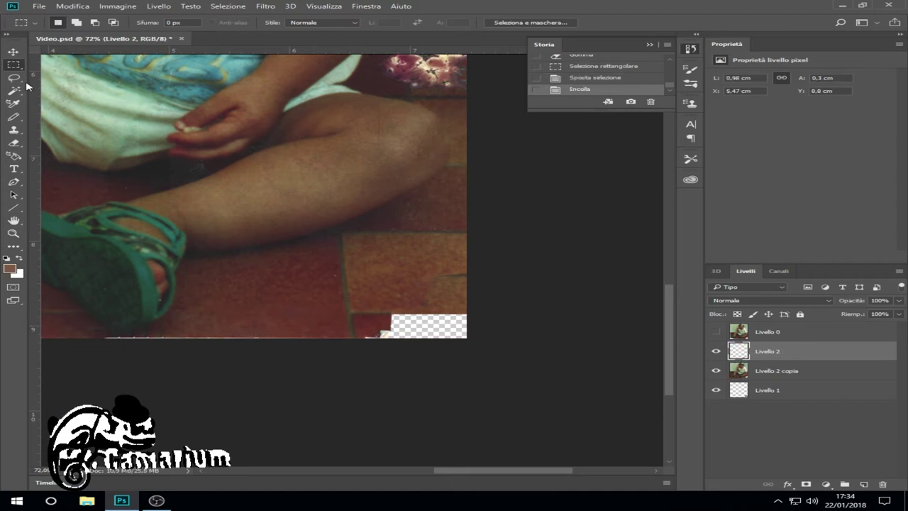
Slide the Livello 2 floor strip into the bottom-right gap and reorder it in the Layers panel
left_click(13, 52)
left_click_drag(290, 334, 428, 336)
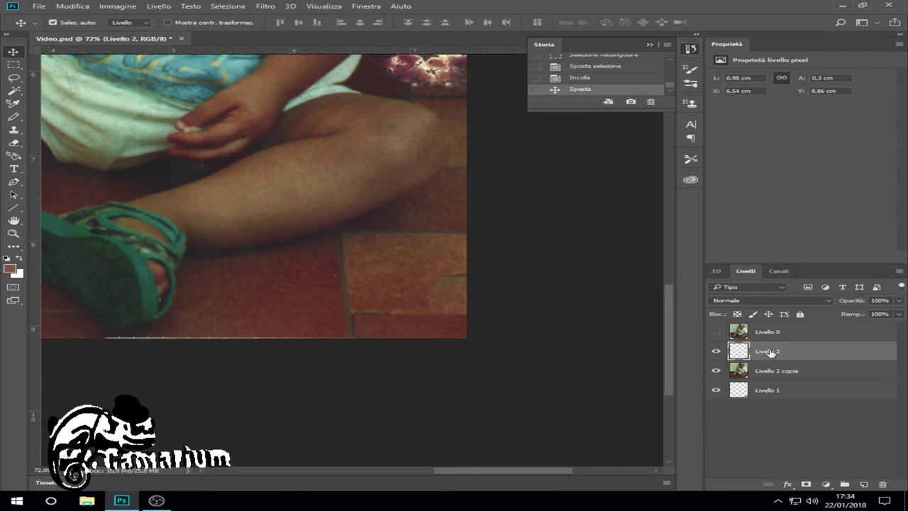
mouse_move(771, 352)
left_mouse_down()
mouse_move(770, 402)
mouse_move(822, 369)
mouse_move(813, 347)
left_mouse_up()
Combine every visible layer into one Livello 2 layer with Livello > Unisci visibili
scroll(521, 379, "down", 3)
scroll(407, 379, "down", 3)
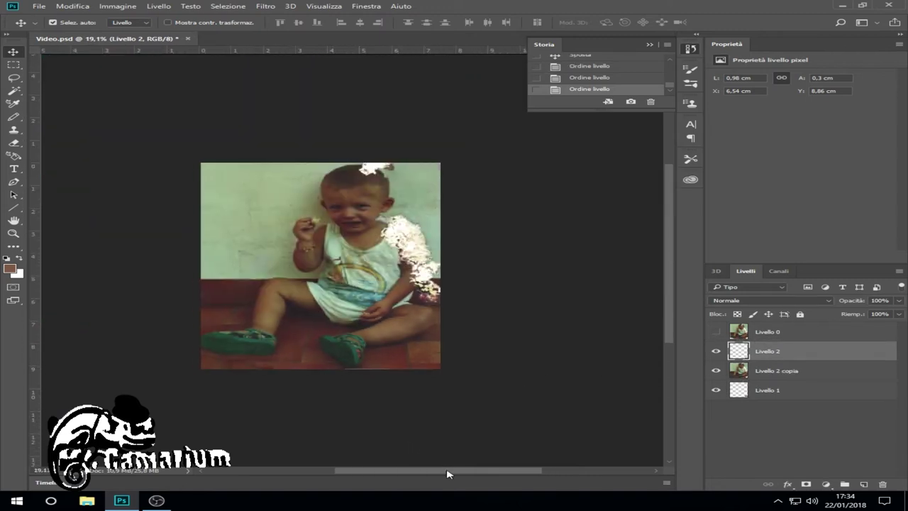
scroll(436, 456, "left", 3)
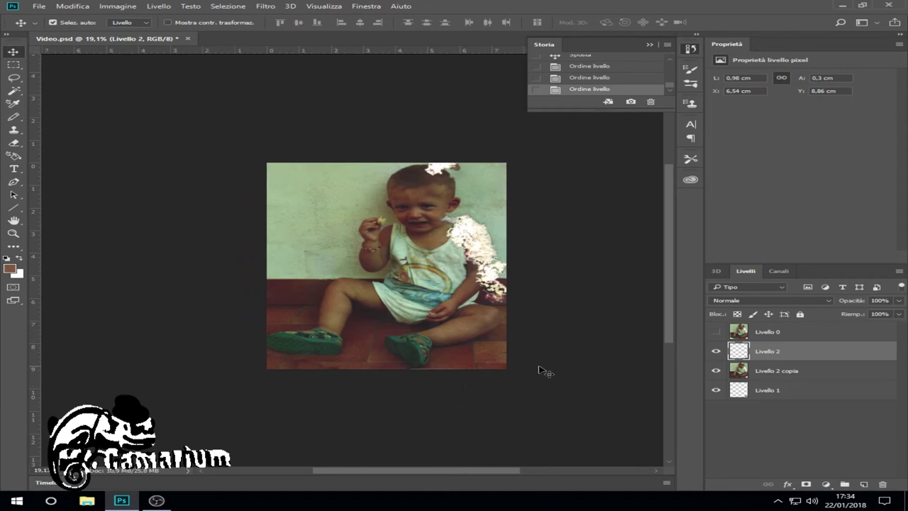
left_click(154, 8)
left_click(169, 365)
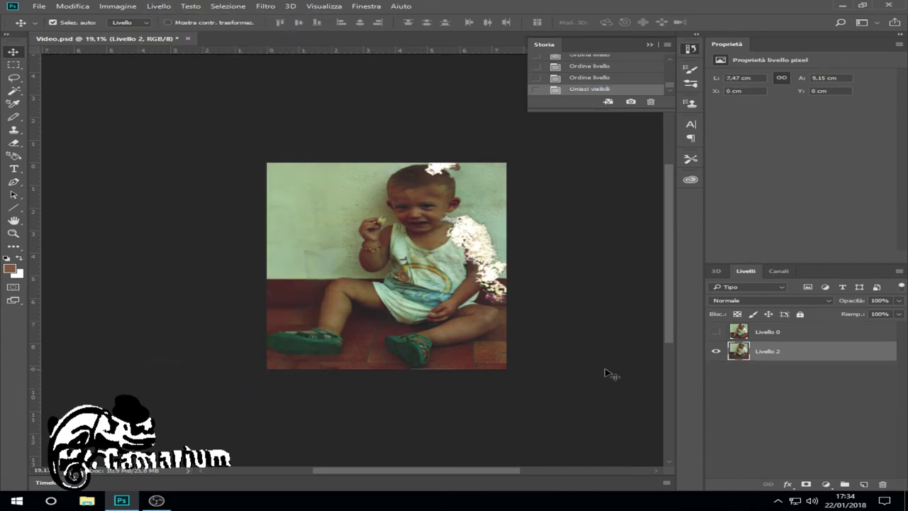
scroll(321, 369, "up", 2)
scroll(320, 369, "up", 3)
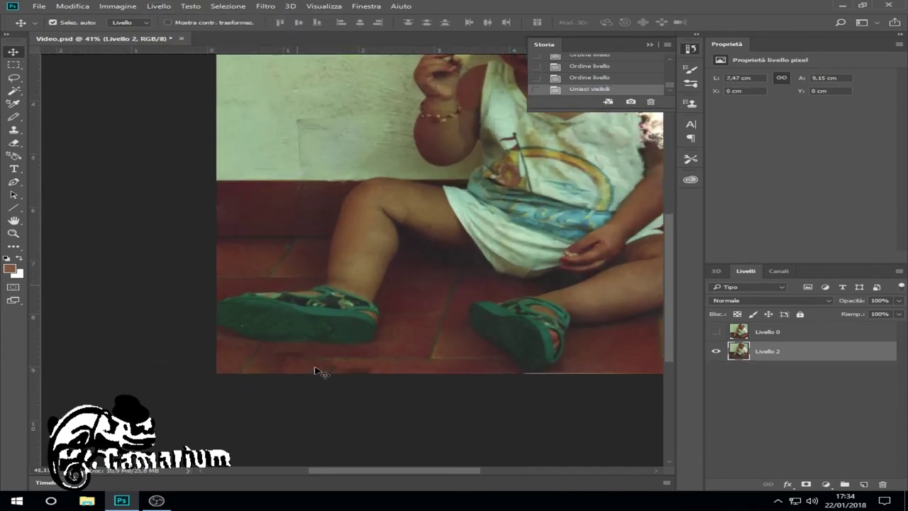
scroll(126, 334, "down", 2)
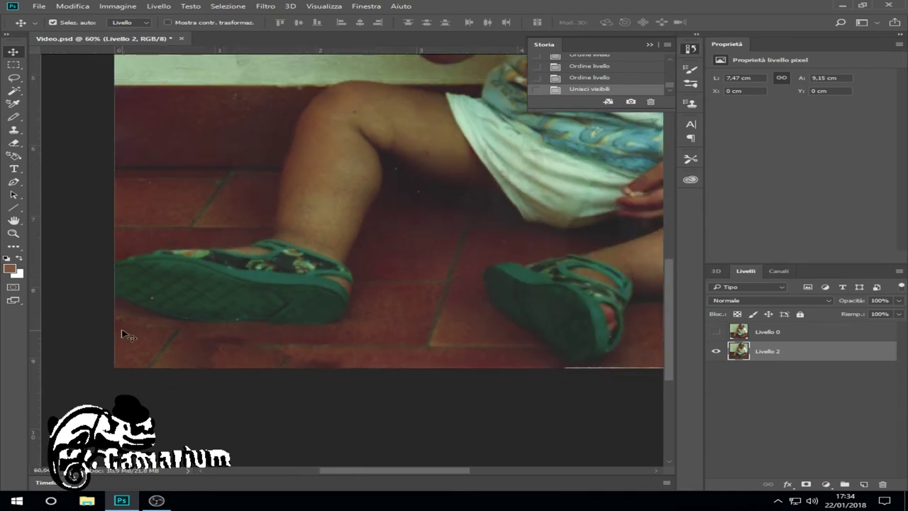
scroll(126, 334, "down", 2)
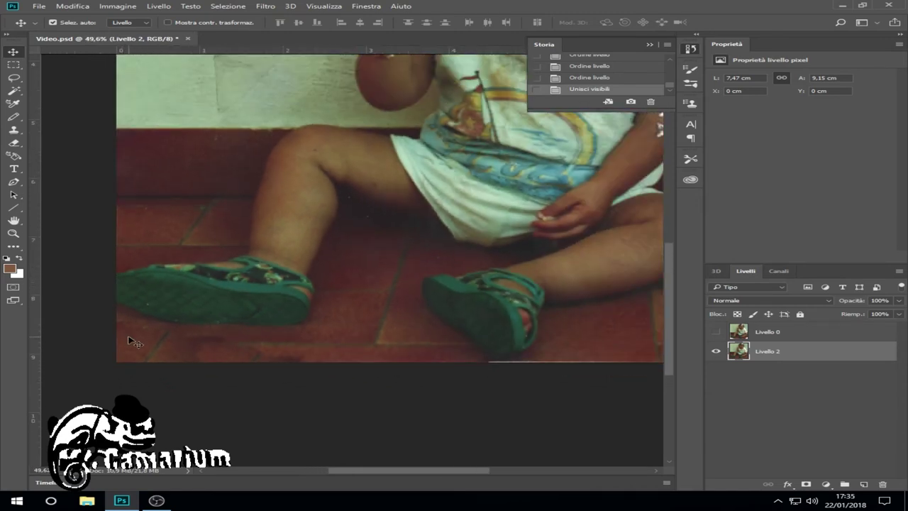
scroll(135, 336, "up", 2)
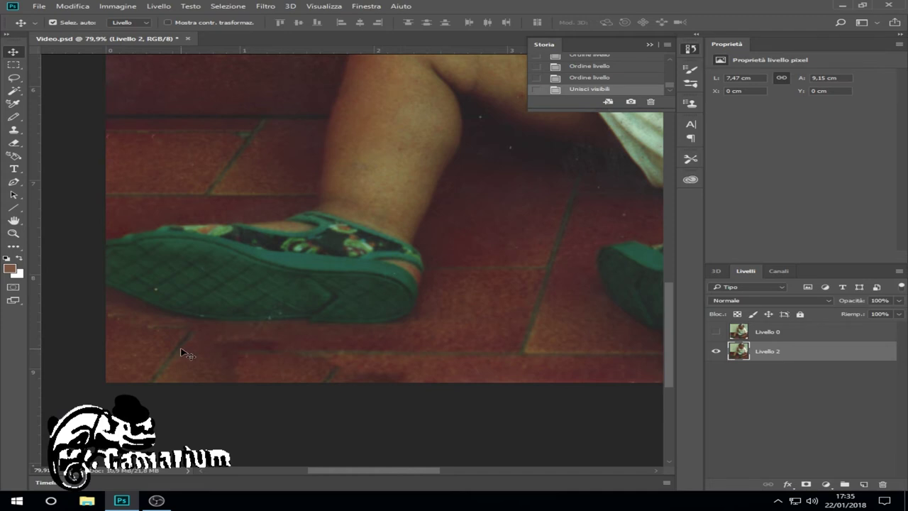
scroll(181, 352, "down", 2)
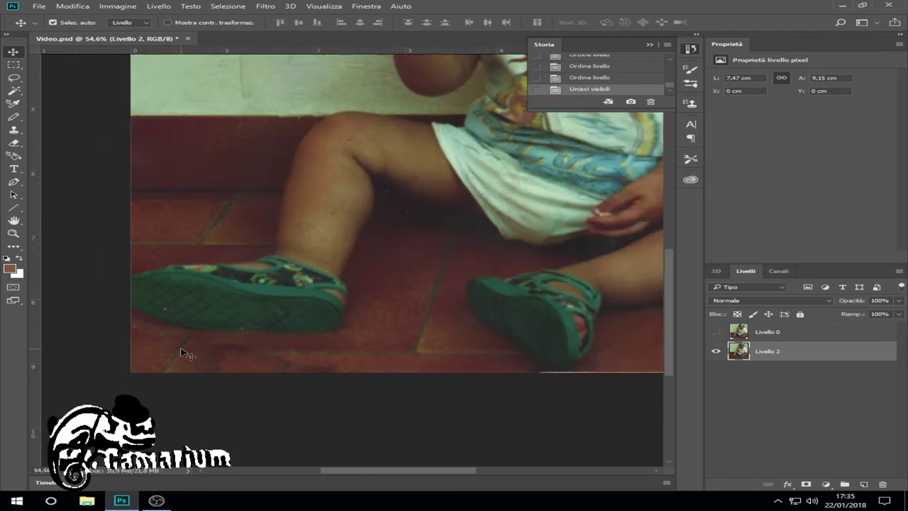
scroll(182, 349, "down", 2)
scroll(183, 349, "down", 2)
scroll(447, 358, "up", 2)
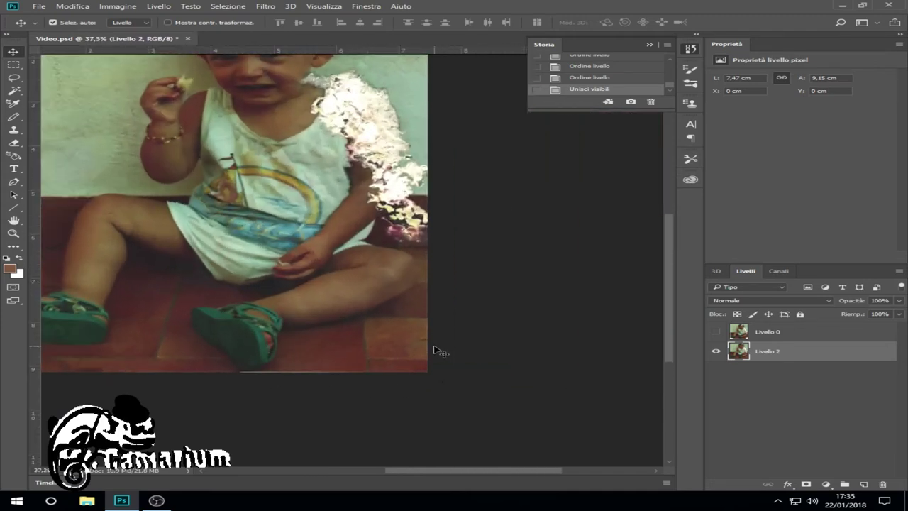
scroll(436, 352, "up", 2)
scroll(435, 350, "up", 2)
scroll(436, 351, "down", 2)
scroll(437, 351, "down", 2)
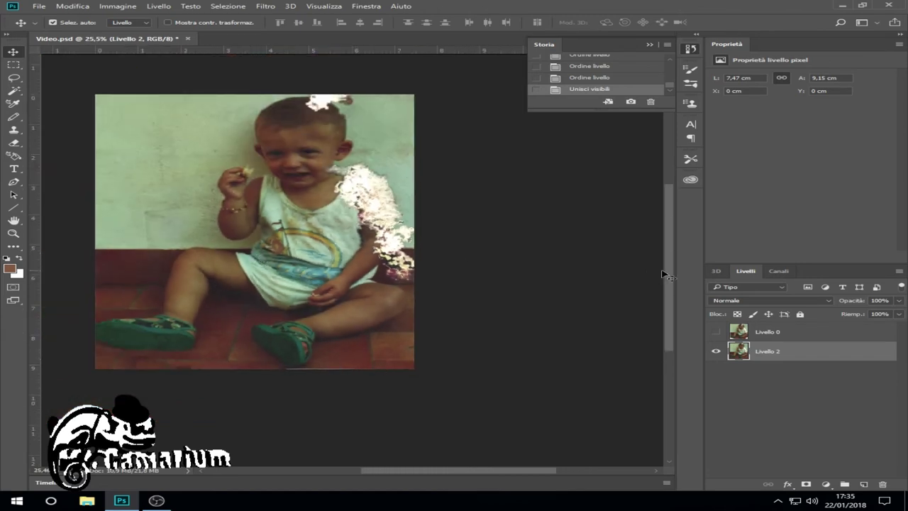
left_click_drag(670, 273, 672, 253)
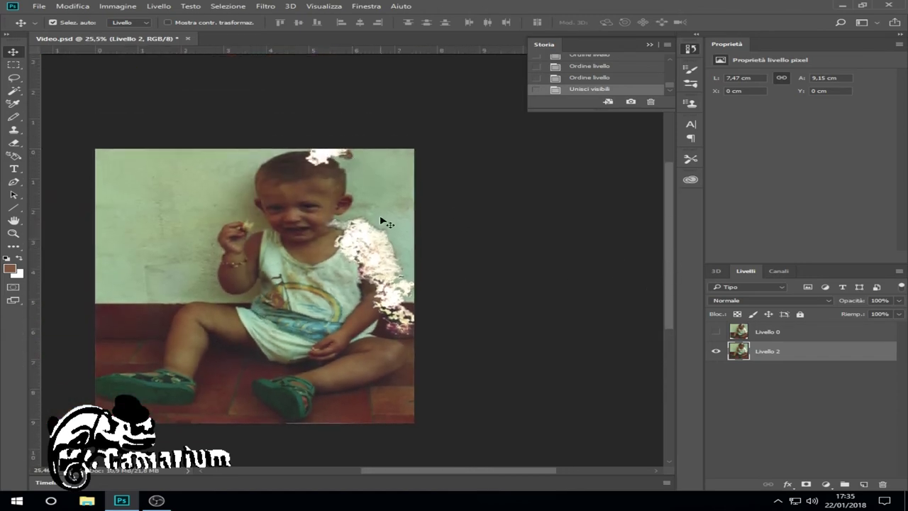
scroll(322, 152, "up", 1)
scroll(323, 152, "up", 3)
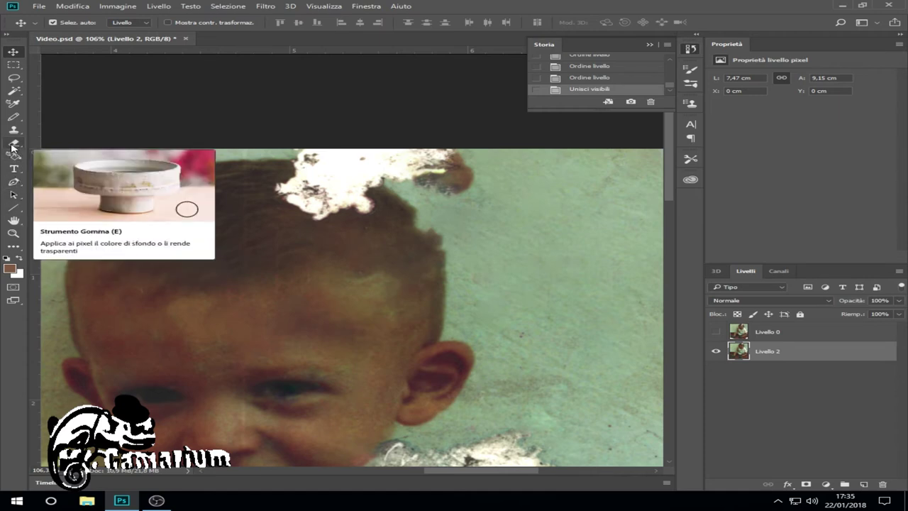
Erase the stray torn fragment above the child's hair with a 20 px eraser at 100% opacity
left_click_drag(13, 143, 47, 146)
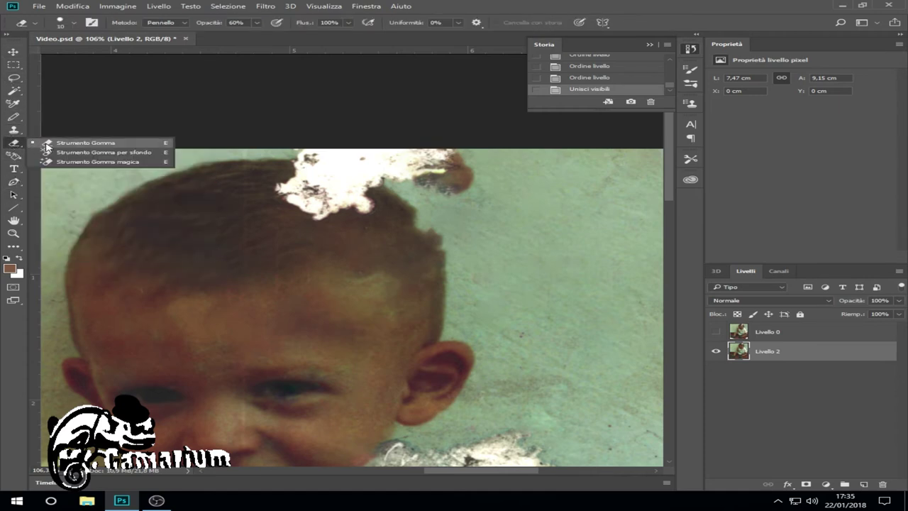
left_click(62, 145)
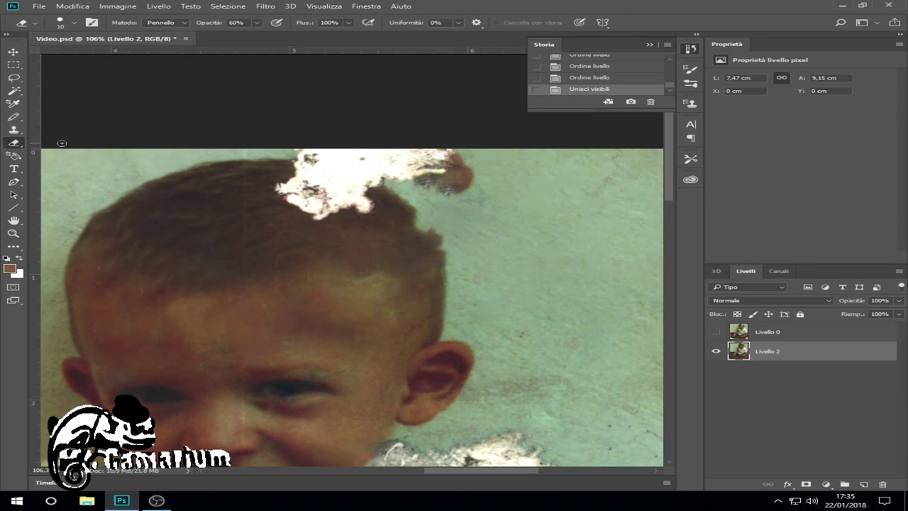
left_click(75, 21)
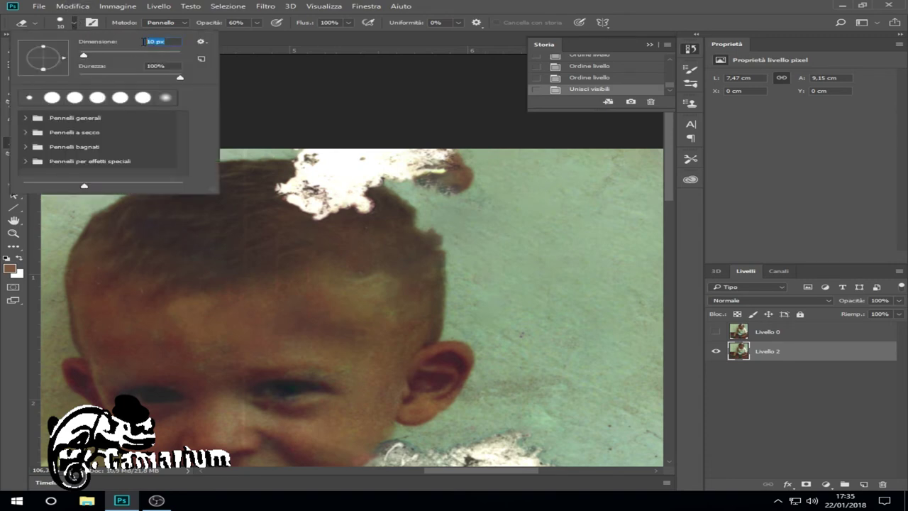
type("20")
left_click_drag(352, 156, 382, 159)
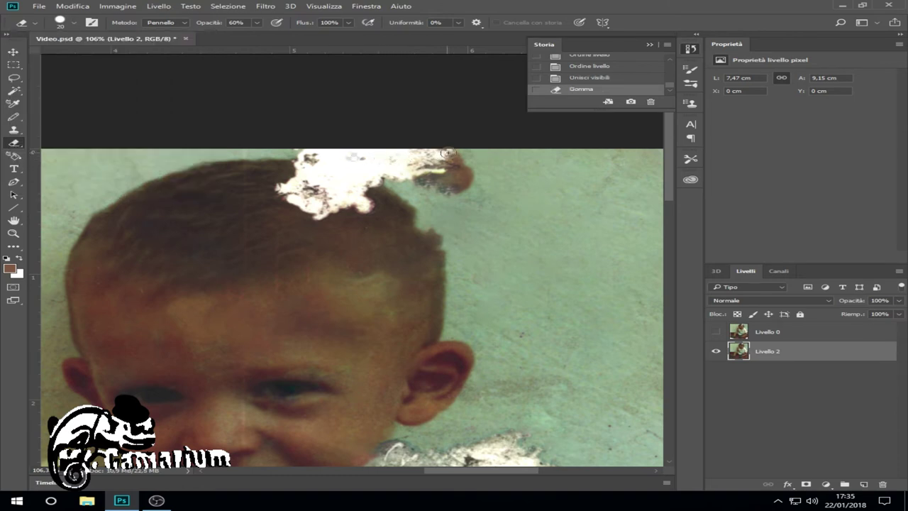
left_click_drag(452, 190, 416, 181)
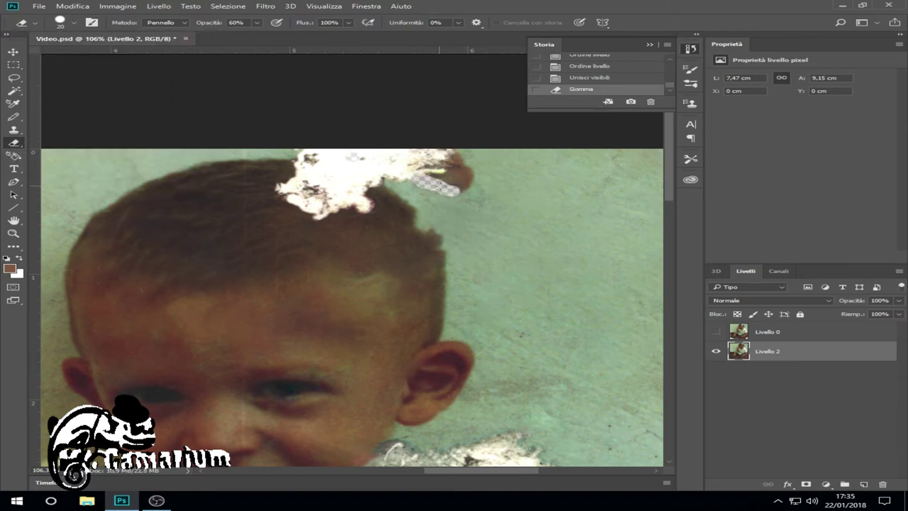
mouse_move(465, 167)
left_mouse_down()
mouse_move(397, 155)
mouse_move(445, 165)
left_mouse_up()
key("0")
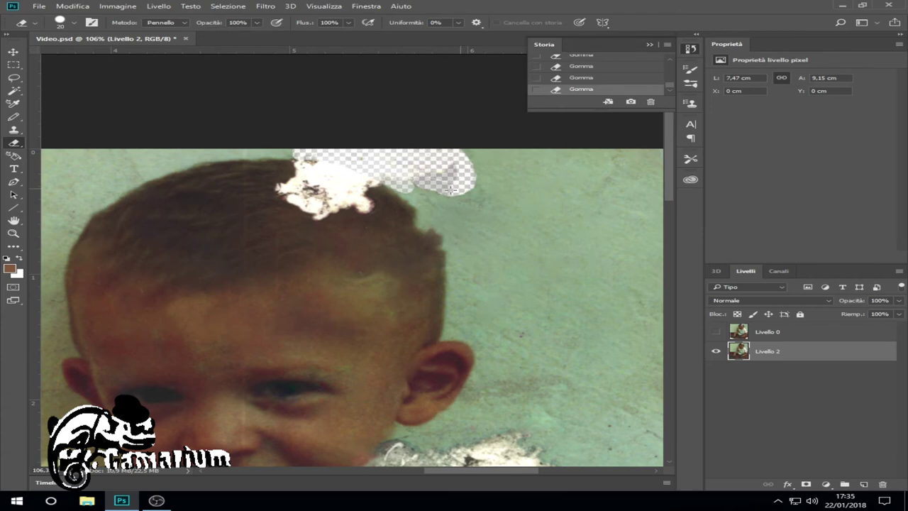
scroll(370, 159, "up", 5)
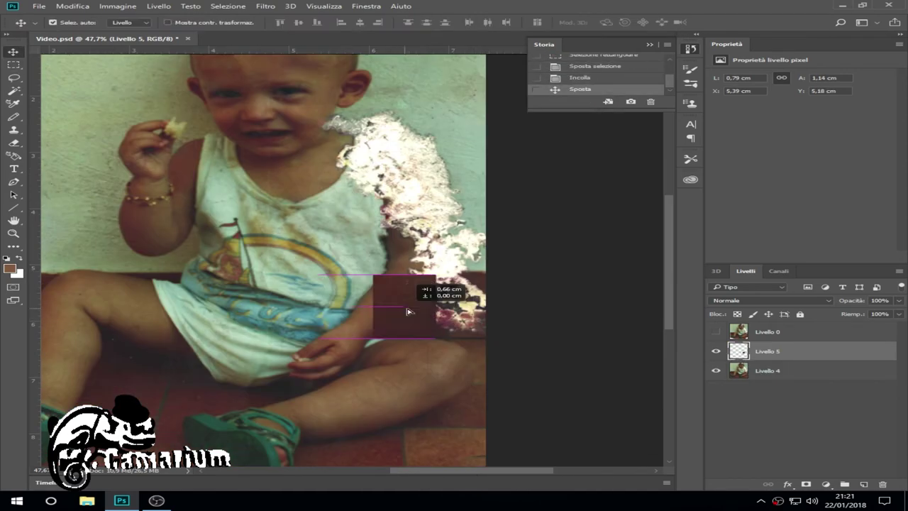
Move Livello 5 below Livello 4 and erase the white tear over the brown patch
key("ctrl+bracketleft")
key("e")
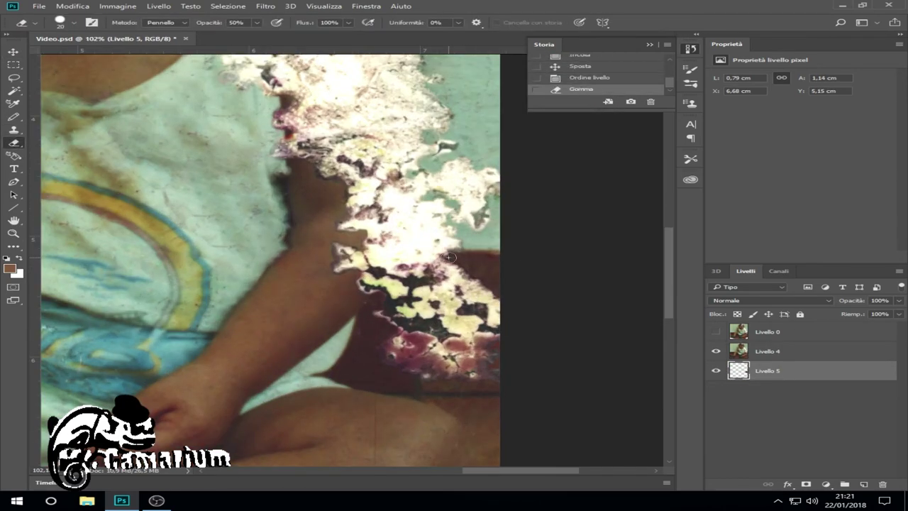
left_click(767, 351)
left_click_drag(426, 257, 383, 284)
mouse_move(454, 280)
left_mouse_down()
mouse_move(410, 256)
mouse_move(397, 348)
mouse_move(426, 291)
mouse_move(482, 298)
mouse_move(489, 345)
mouse_move(436, 358)
mouse_move(451, 350)
left_mouse_up()
Scale the brown Livello 5 patch to fit under the arm
left_click(73, 5)
left_click(290, 233)
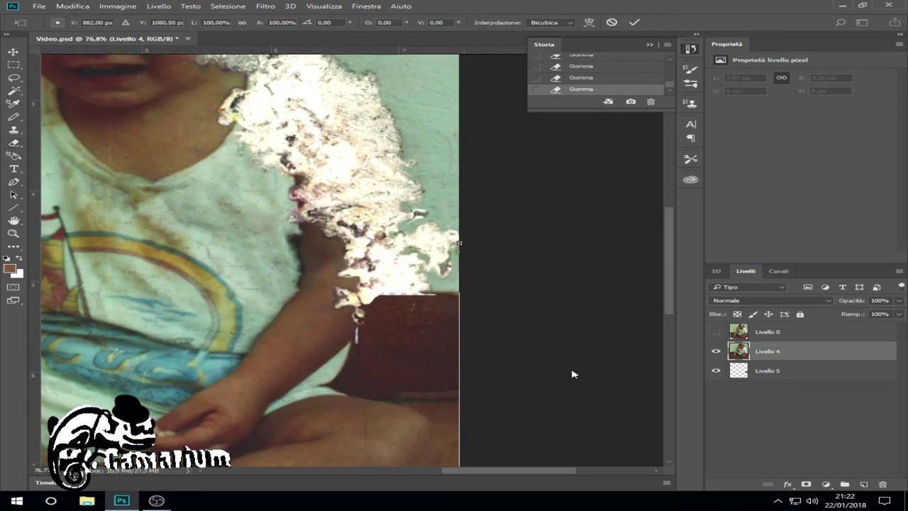
left_click(767, 370)
left_click(39, 6)
left_click(305, 235)
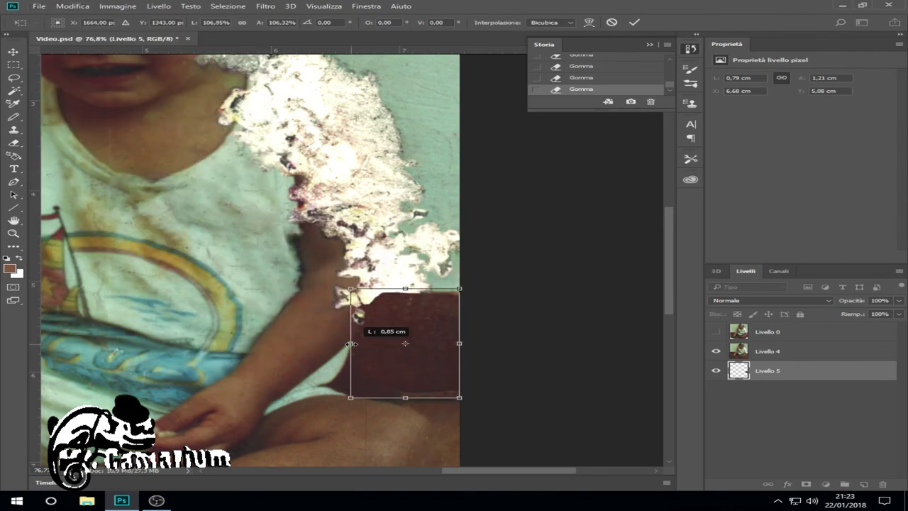
key("Return")
Erase the white along the patch's top edge and marquee a clean wall area above the shoulder
key("alt+]")
scroll(381, 304, "up", 3)
left_click_drag(381, 303, 568, 291)
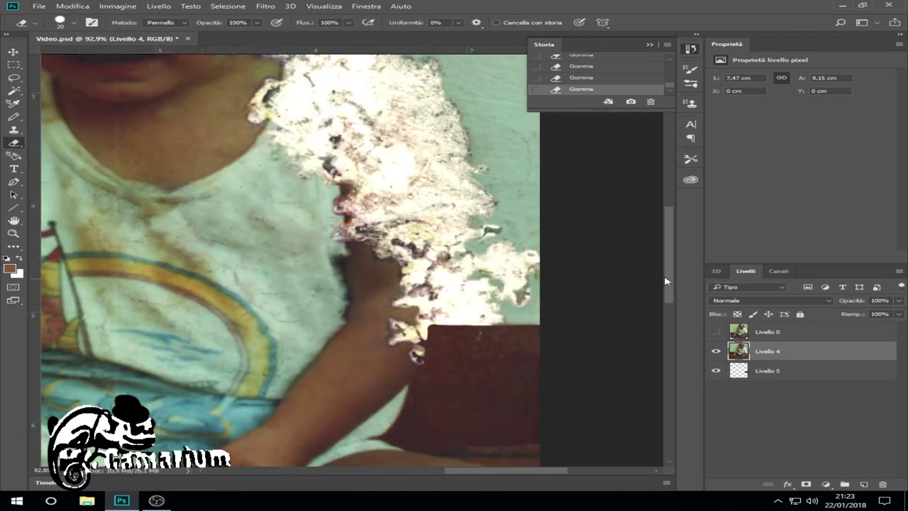
scroll(500, 349, "down", 5)
scroll(589, 324, "down", 3)
scroll(588, 324, "down", 2)
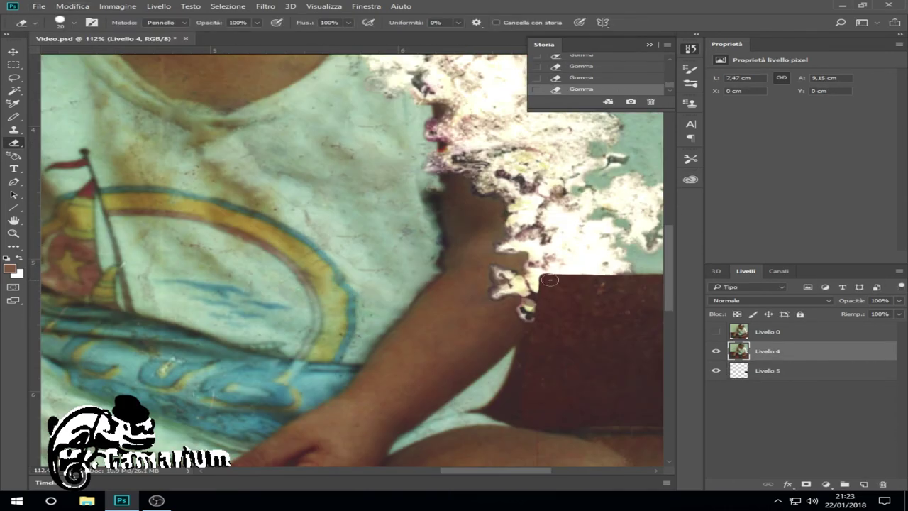
scroll(645, 390, "down", 3)
key("m")
left_click_drag(447, 127, 507, 203)
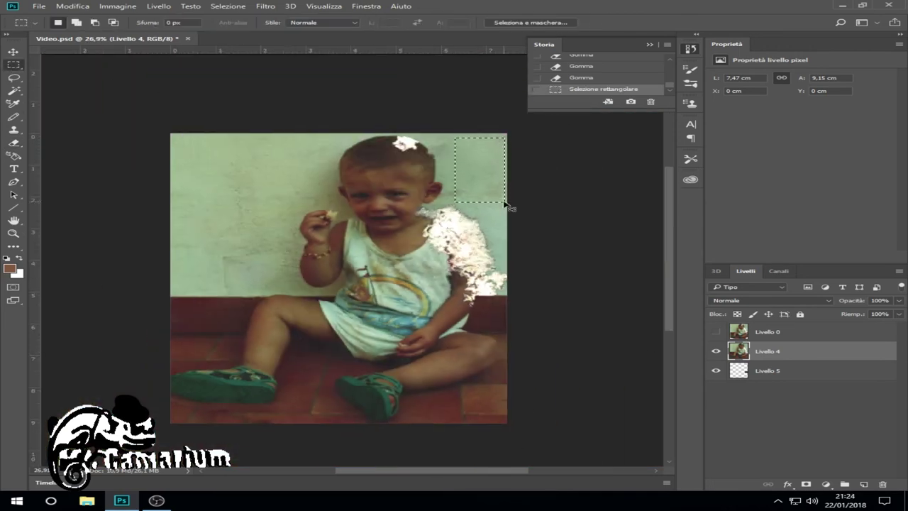
Paste the wall selection as Livello 6 and move it over the torn shoulder gap
key("ctrl+c")
key("ctrl+v")
key("v")
mouse_move(487, 162)
left_mouse_down()
mouse_move(487, 249)
mouse_move(421, 150)
left_mouse_up()
Duplicate the wall patch three times, nudging the copies left and down over the gap
right_click(784, 355)
left_click(696, 92)
key("Return")
right_click(784, 351)
left_click(589, 75)
key("Return")
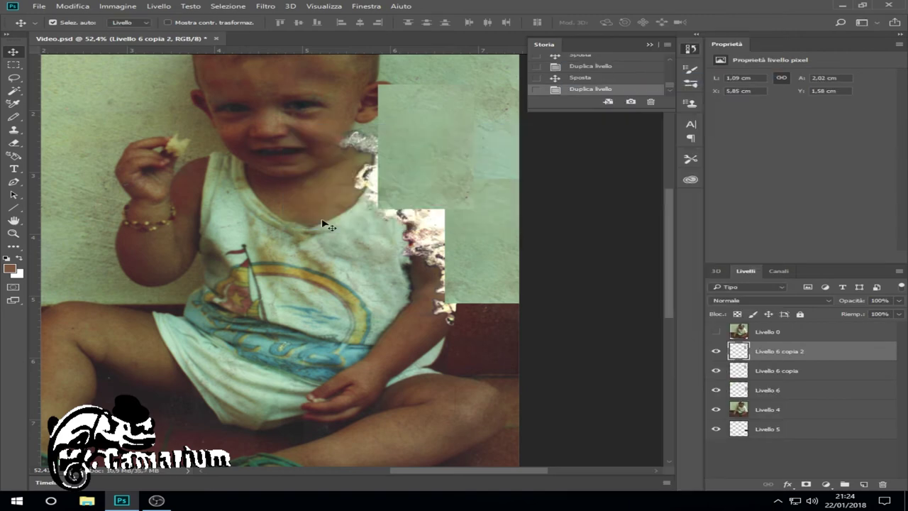
key("Left")
key("shift+Down")
key("shift+Down")
key("shift+Down")
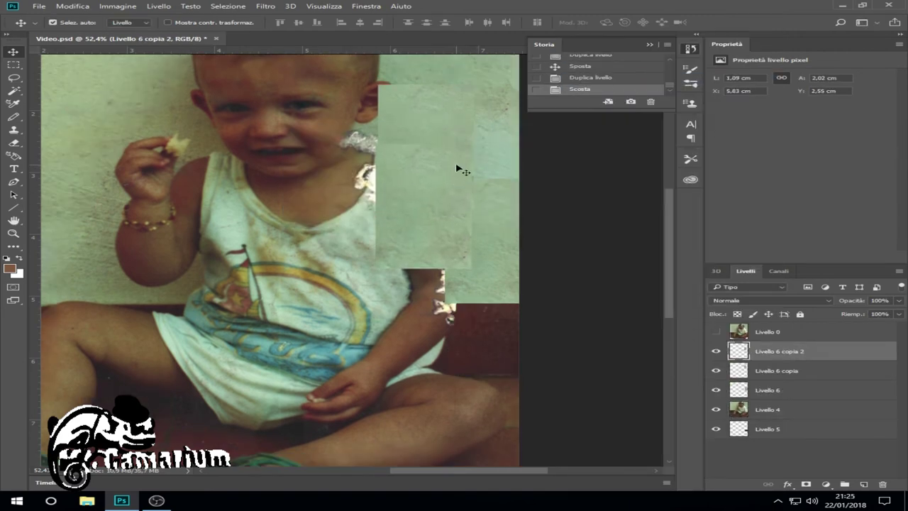
right_click(784, 352)
left_click(589, 75)
key("Return")
key("Left")
Move Livello 4 above the wall patches and erase the white tear beside the shoulder
left_click_drag(767, 429, 781, 348)
key("e")
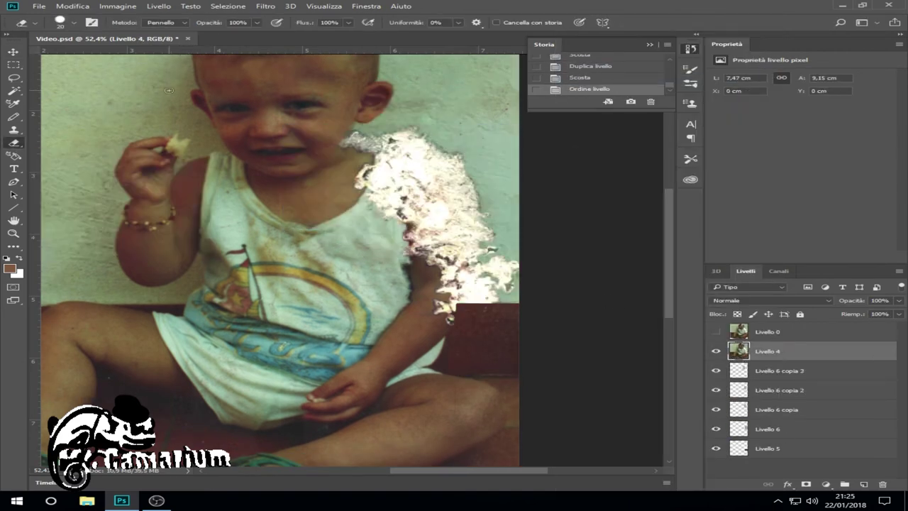
scroll(455, 213, "up", 5)
left_click_drag(496, 184, 486, 228)
left_click_drag(383, 103, 482, 178)
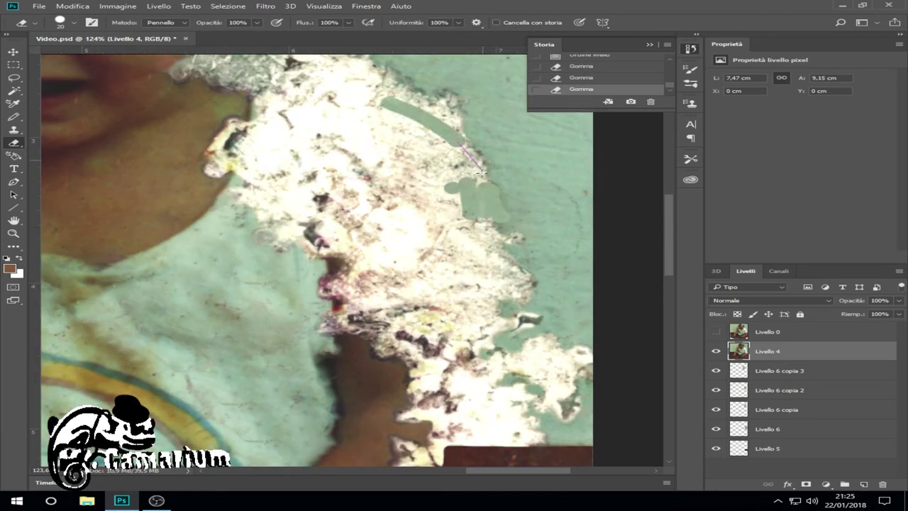
mouse_move(454, 99)
left_mouse_down()
mouse_move(483, 184)
mouse_move(458, 100)
left_mouse_up()
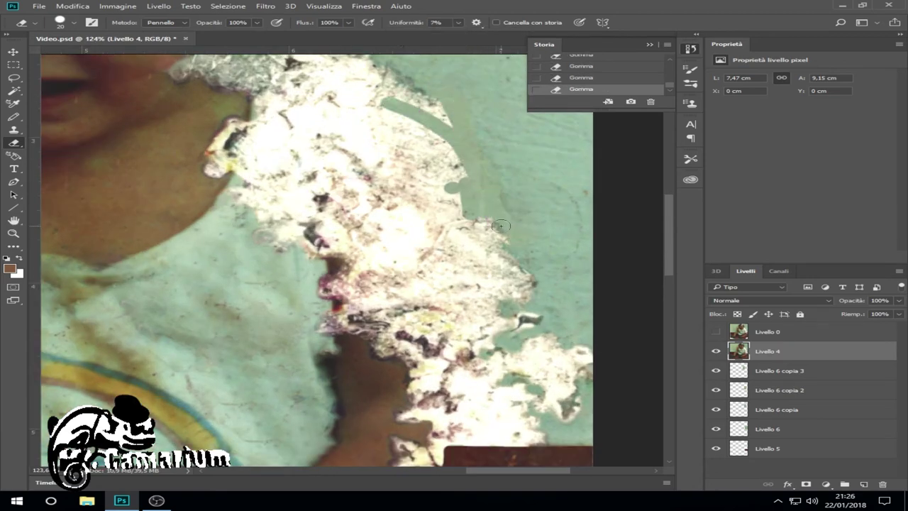
mouse_move(497, 221)
left_mouse_down()
mouse_move(528, 316)
mouse_move(560, 362)
left_mouse_up()
left_click_drag(539, 323, 529, 398)
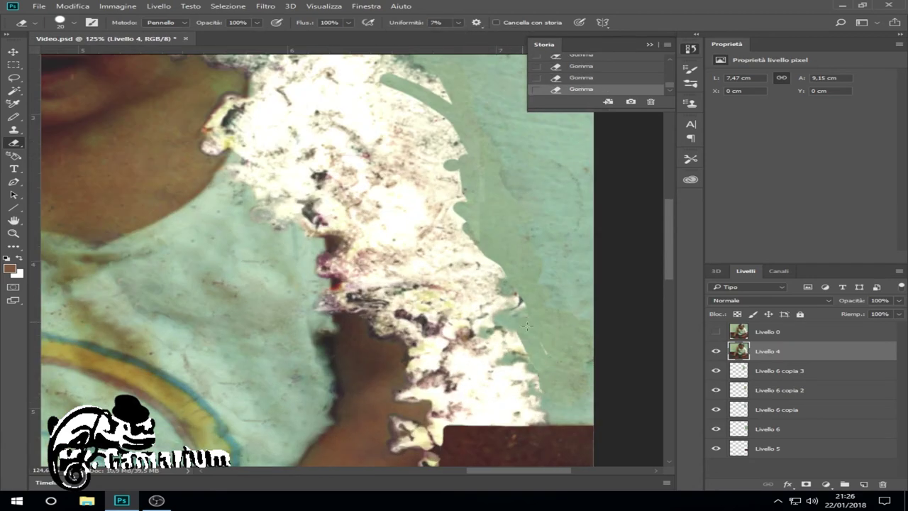
left_click_drag(496, 249, 510, 376)
Erase the remaining white tear near the top and down to the brown patch
scroll(423, 322, "up", 3)
left_click_drag(422, 322, 461, 178)
left_click_drag(426, 106, 440, 298)
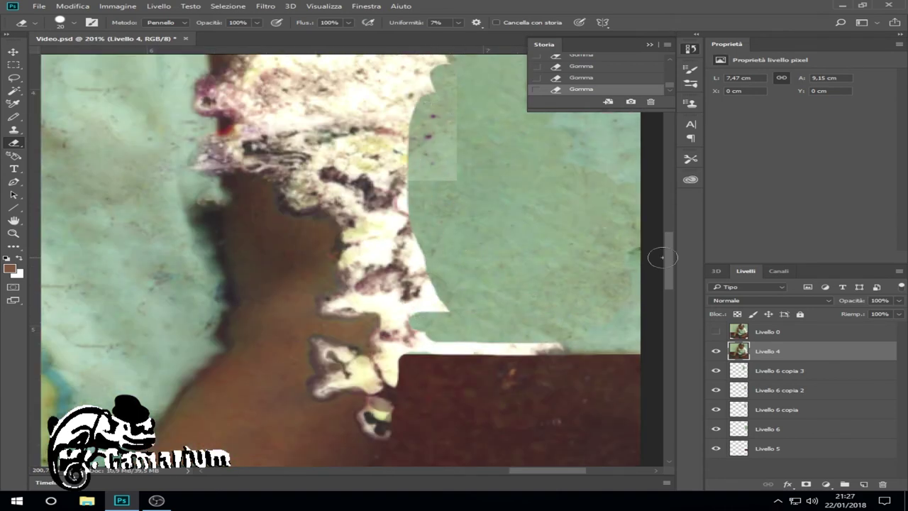
left_click_drag(667, 255, 666, 226)
scroll(568, 271, "up", 5)
scroll(284, 213, "down", 3)
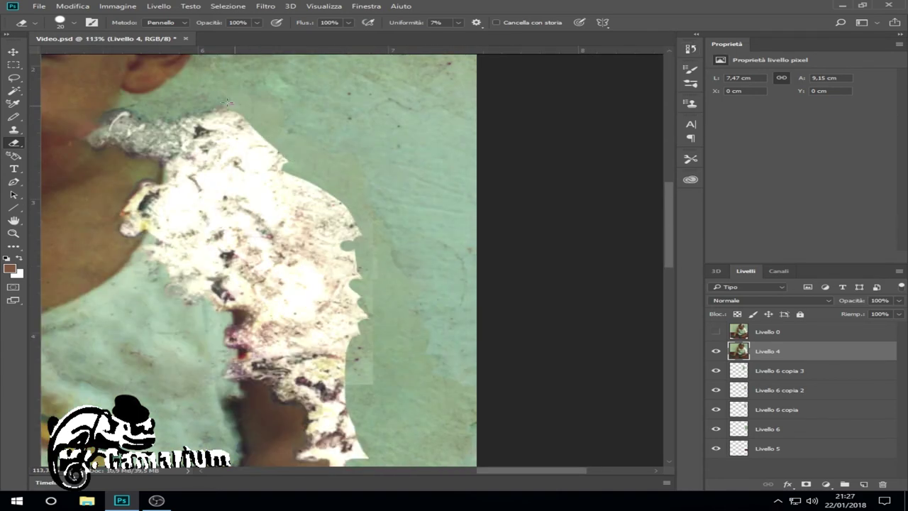
left_click_drag(298, 142, 215, 127)
scroll(354, 283, "up", 3)
scroll(355, 320, "up", 2)
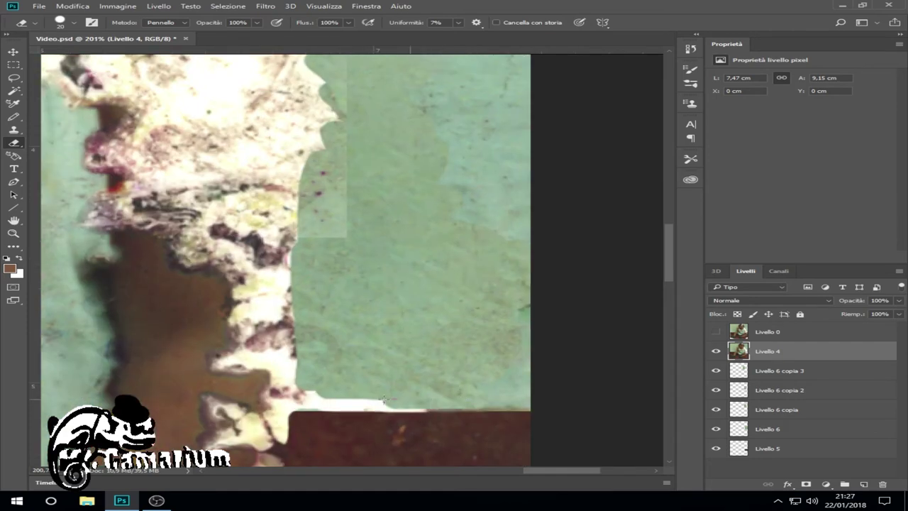
left_click_drag(383, 405, 337, 397)
left_click(163, 22)
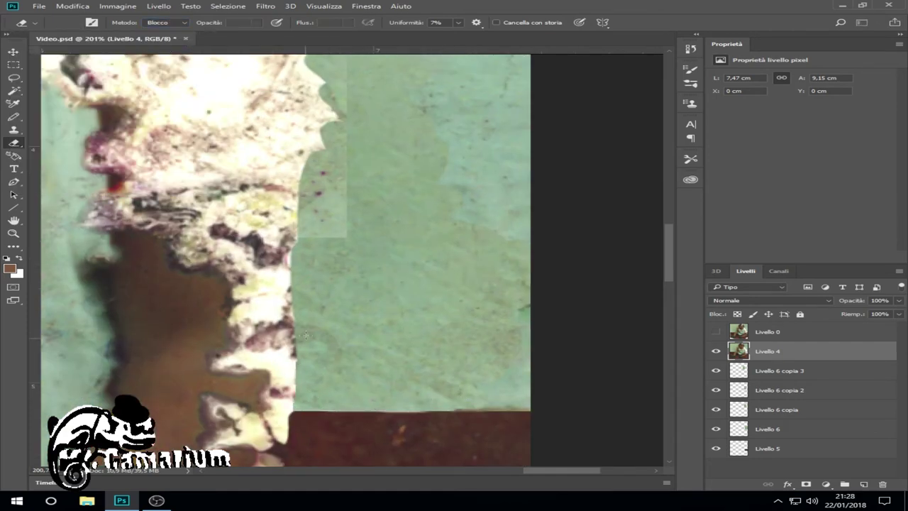
scroll(486, 178, "up", 2)
scroll(486, 178, "up", 1)
scroll(239, 125, "down", 5)
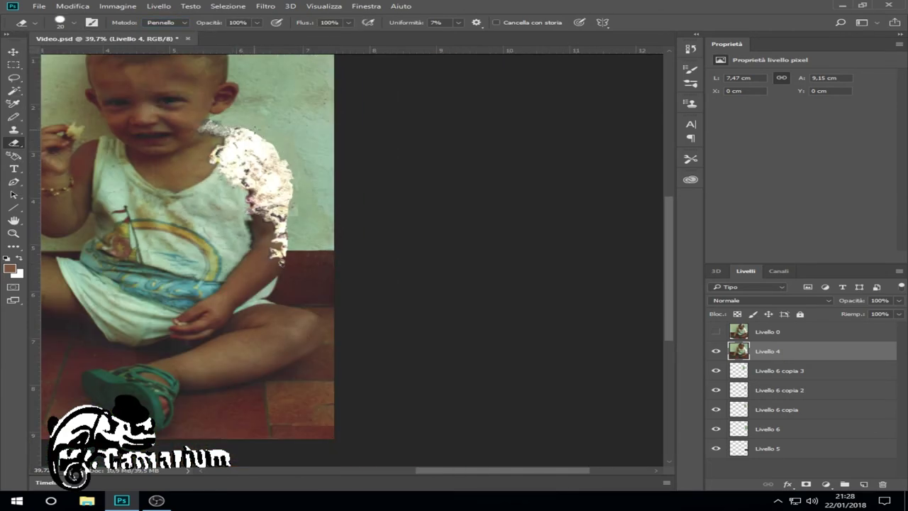
scroll(227, 126, "up", 3)
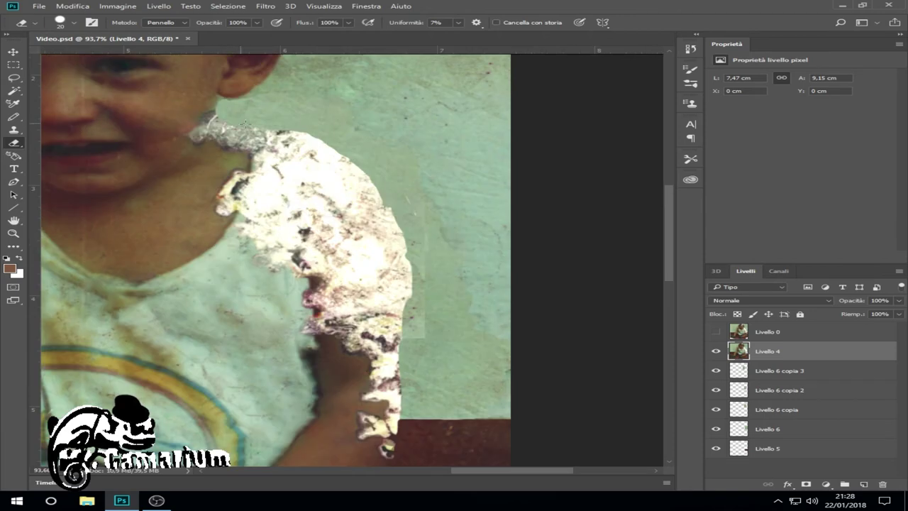
scroll(284, 120, "down", 1)
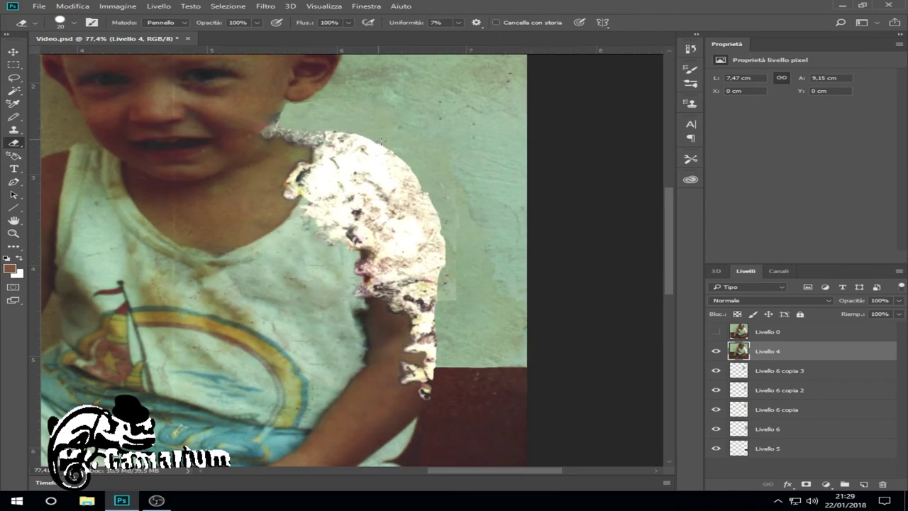
scroll(381, 141, "down", 1)
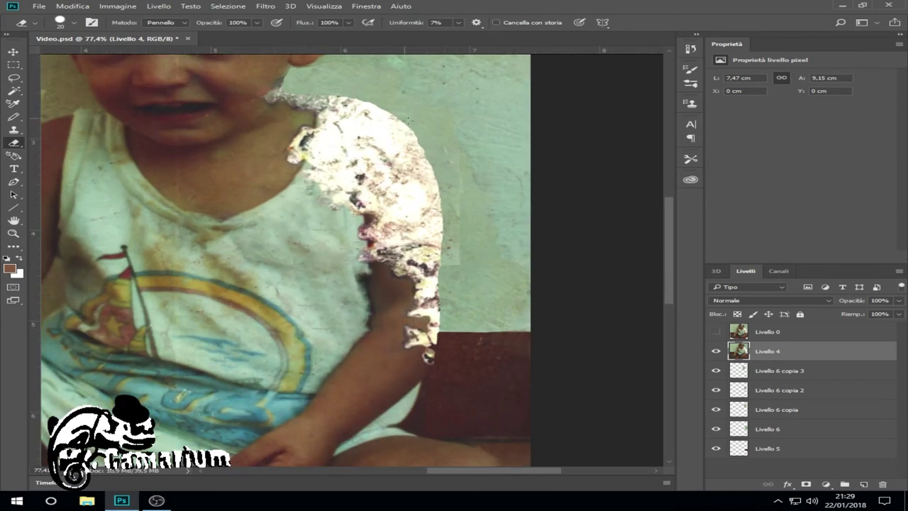
scroll(376, 116, "up", 1)
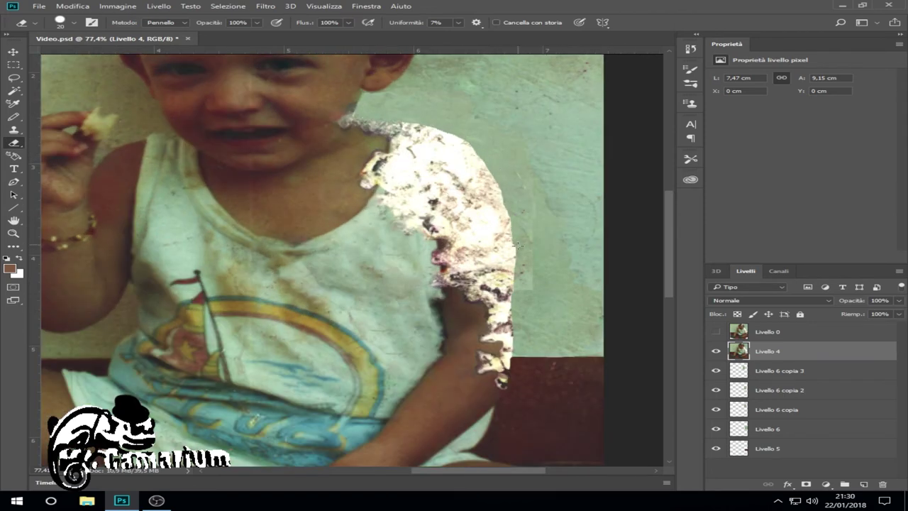
scroll(517, 244, "down", 3)
Set Livello 6 copia 3, copia 2 and copia to the Dissolvi blending mode
left_click(778, 371)
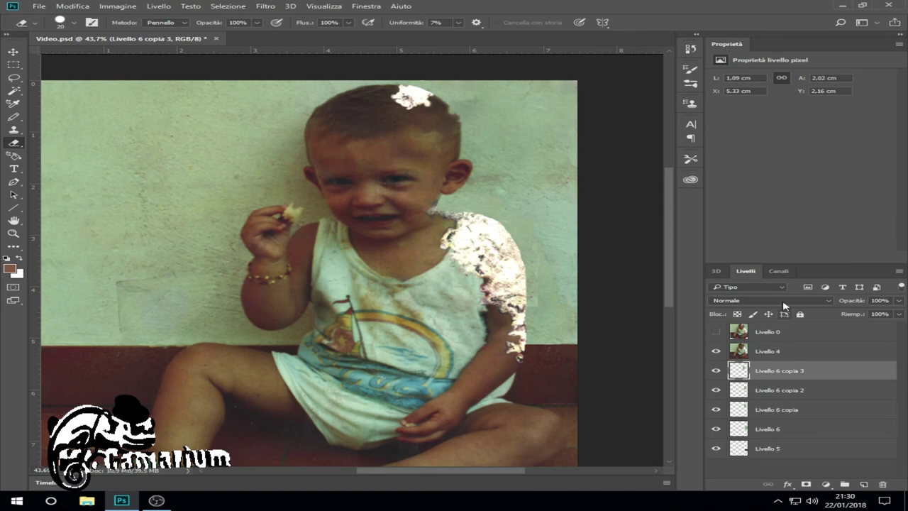
left_click(784, 303)
left_click(738, 315)
left_click(790, 392)
left_click(767, 304)
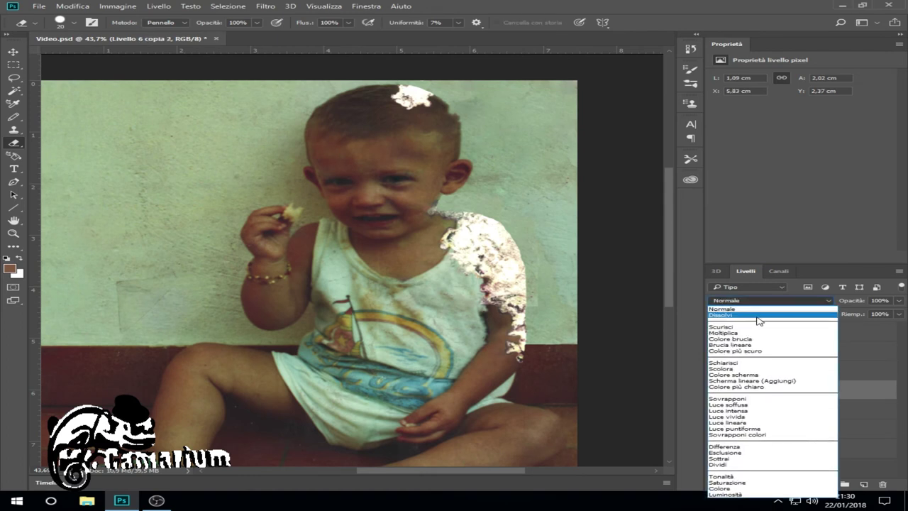
left_click(758, 320)
left_click(782, 411)
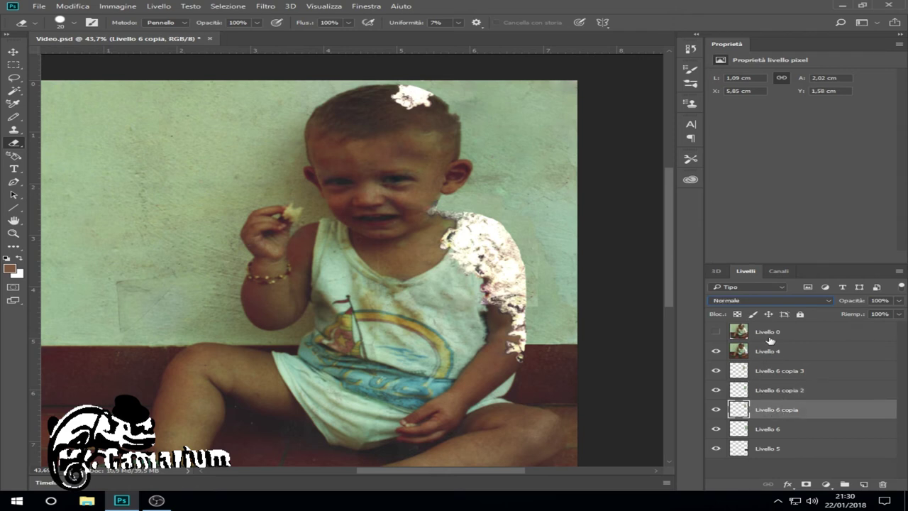
left_click(760, 301)
left_click(751, 316)
Set Livello 6 and the brown Livello 5 patch to Dissolvi blending as well
left_click(770, 427)
left_click(766, 302)
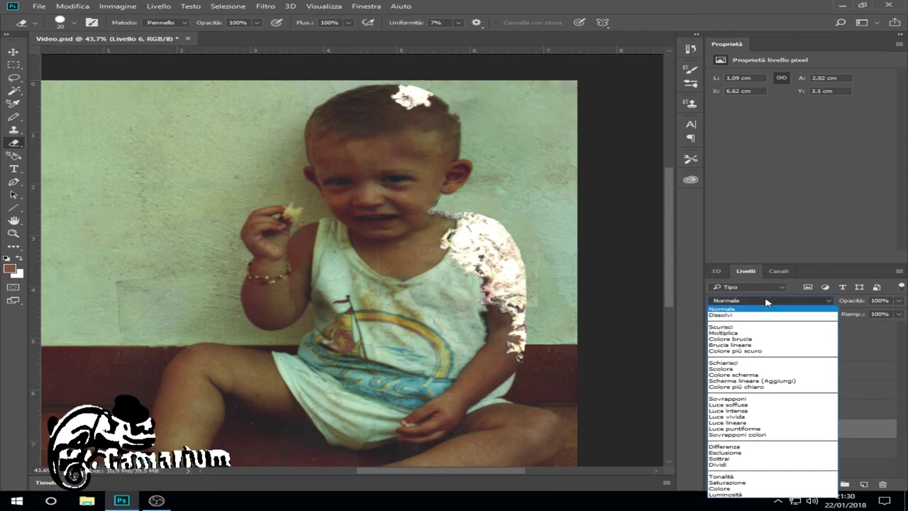
left_click(753, 316)
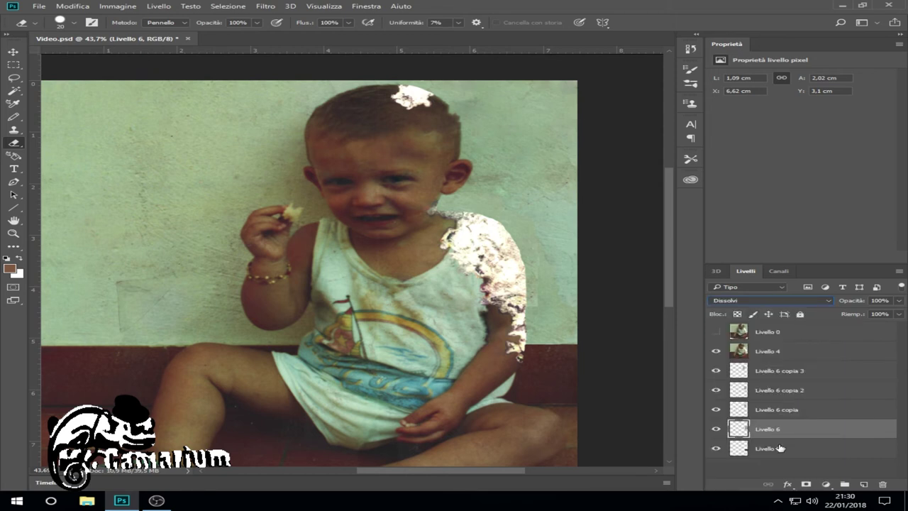
left_click(781, 449)
left_click(781, 304)
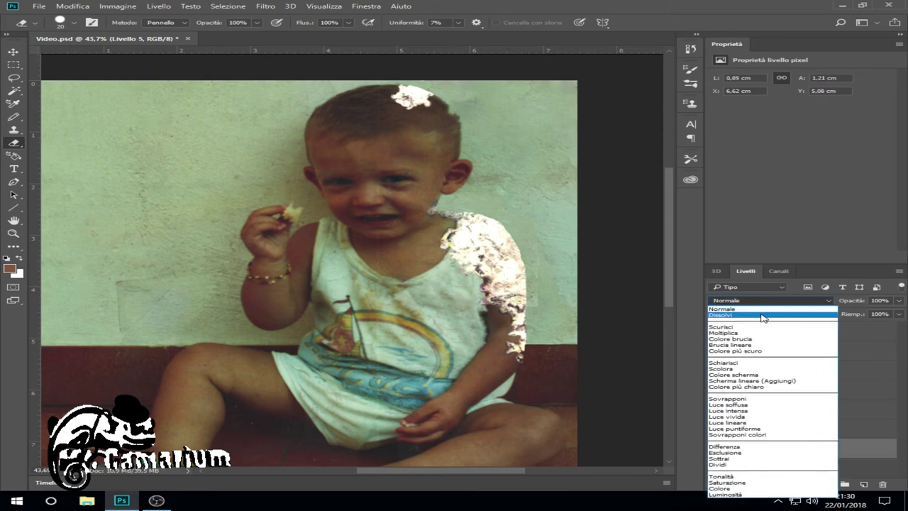
left_click(762, 316)
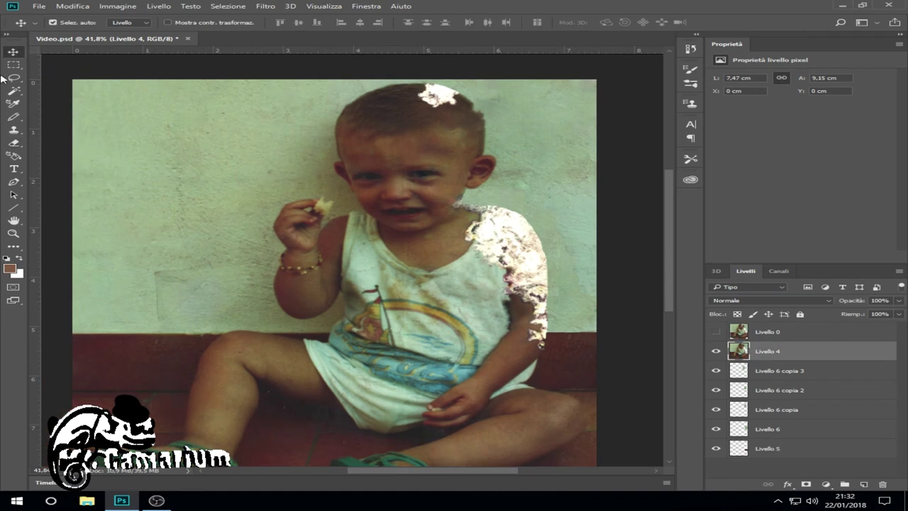
Copy a rectangle of shirt strap onto a new Livello 7 layer
left_click(14, 64)
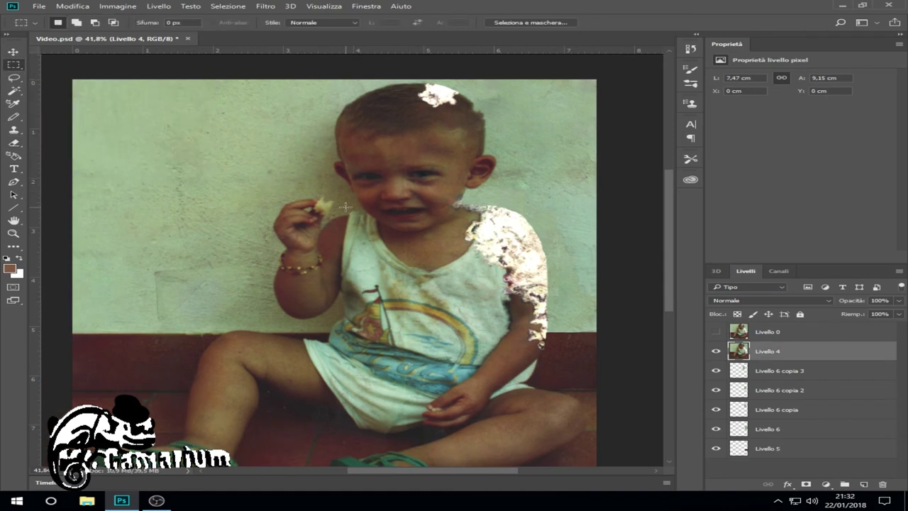
mouse_move(345, 205)
left_mouse_down()
mouse_move(389, 269)
mouse_move(372, 260)
left_mouse_up()
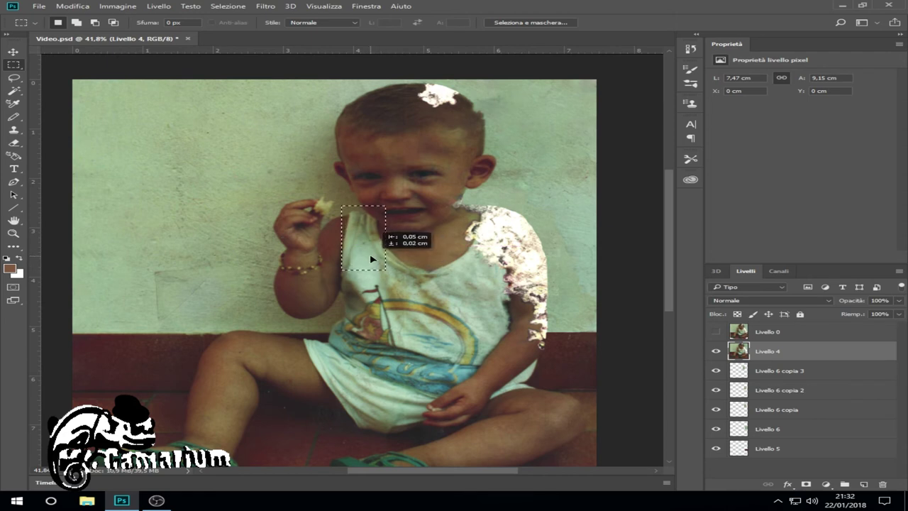
key("ctrl+j")
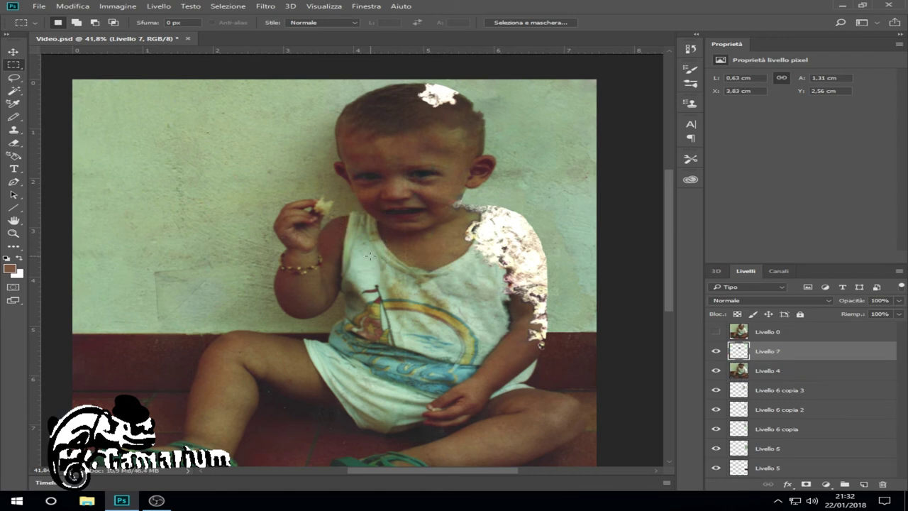
Move the strap patch onto the torn shoulder and flip it horizontally
key("v")
left_click_drag(354, 230, 494, 228)
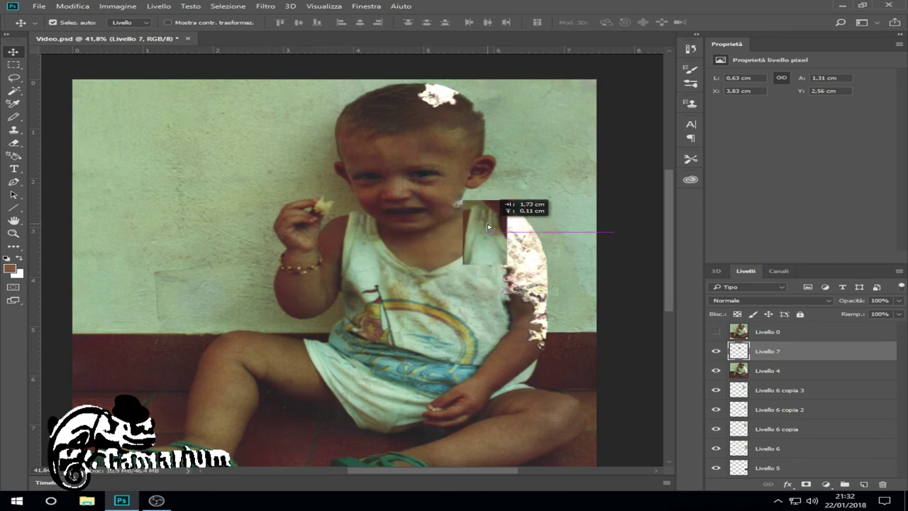
left_click_drag(495, 229, 488, 227)
left_click(72, 6)
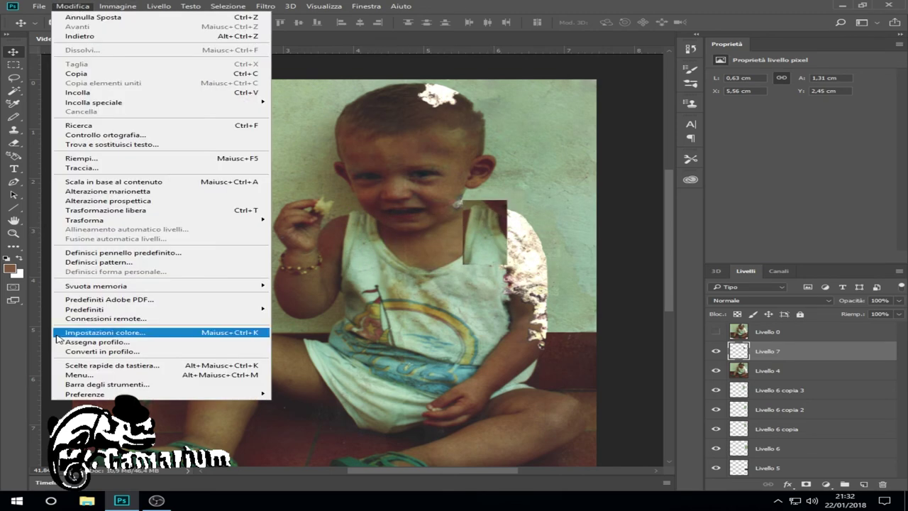
mouse_move(159, 220)
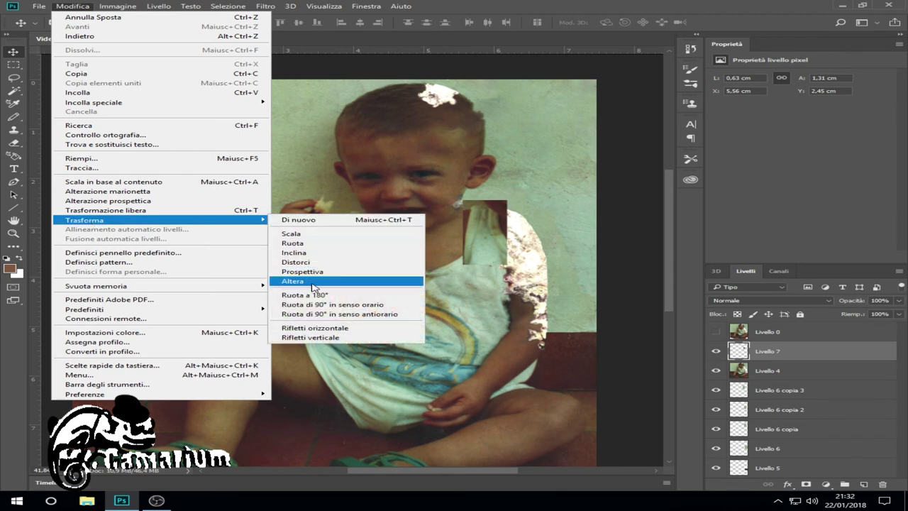
left_click(304, 329)
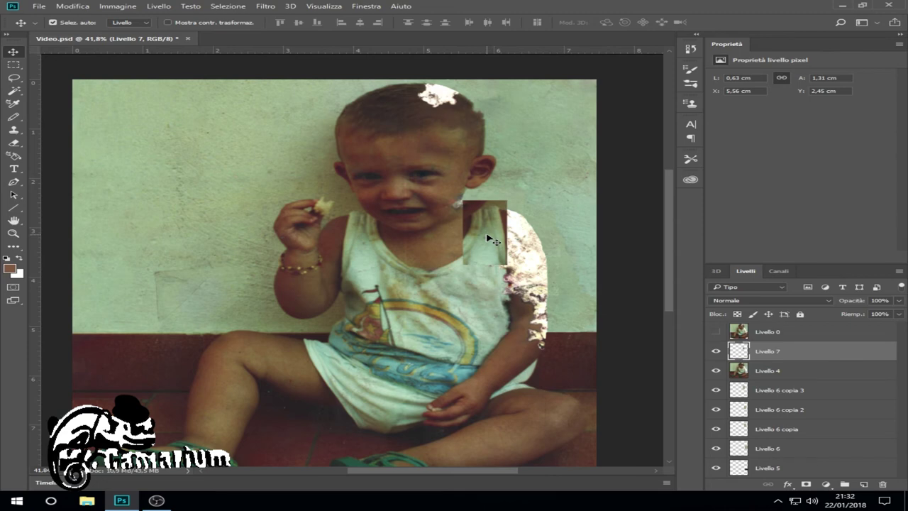
Zoom in and nudge the flipped strap patch snugly against the shoulder
scroll(493, 240, "up", 3)
scroll(489, 241, "up", 2)
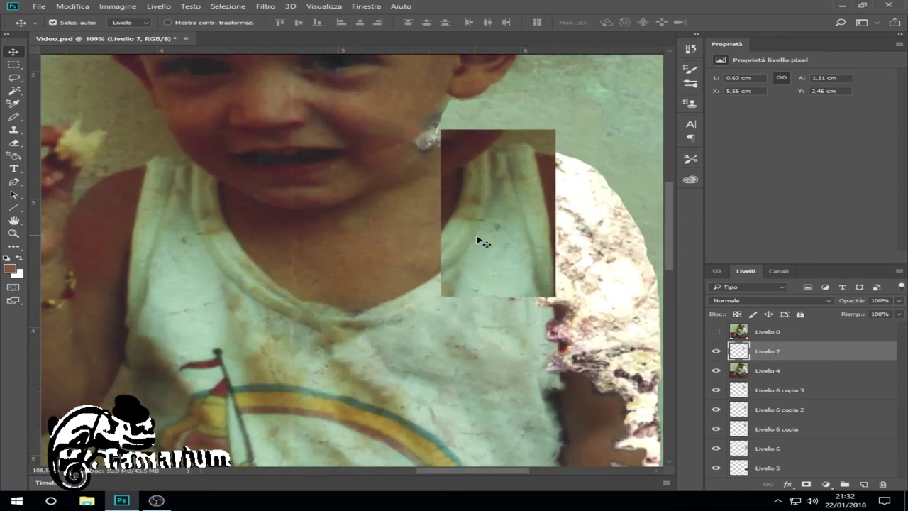
mouse_move(480, 239)
left_mouse_down()
mouse_move(483, 256)
mouse_move(483, 242)
left_mouse_up()
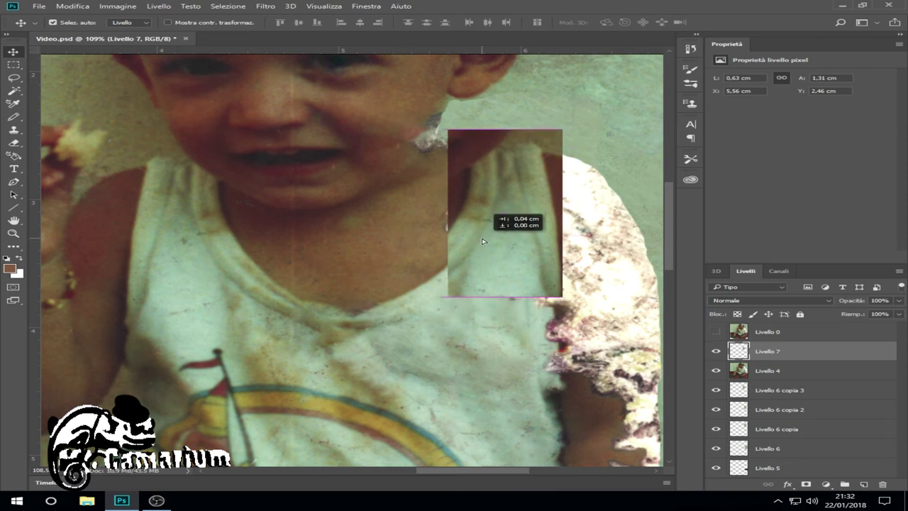
left_click_drag(482, 242, 496, 241)
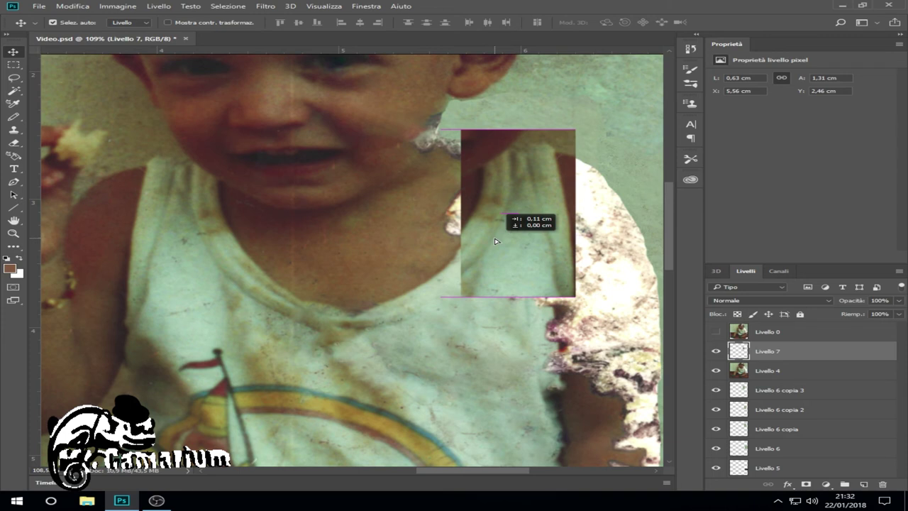
left_click_drag(496, 241, 496, 242)
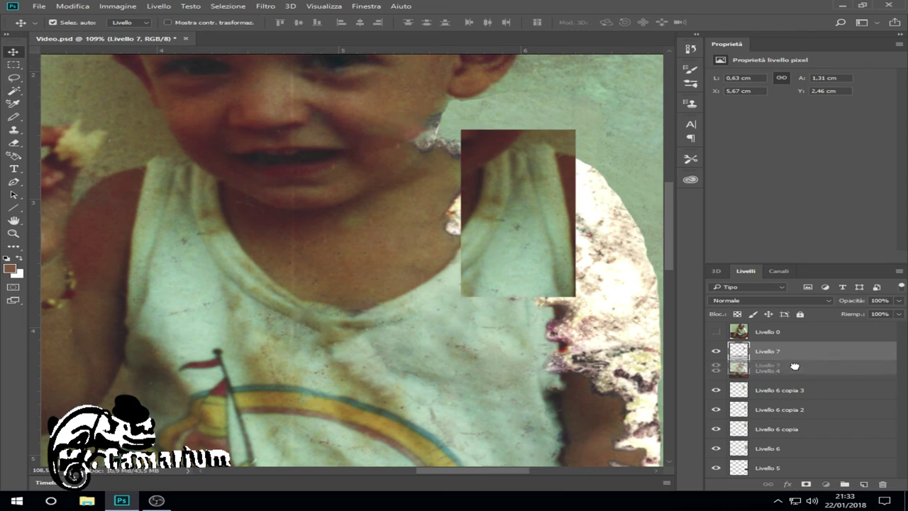
Drag Livello 7 down below Livello 4 and Livello 6 copia 3
left_click_drag(798, 352, 796, 377)
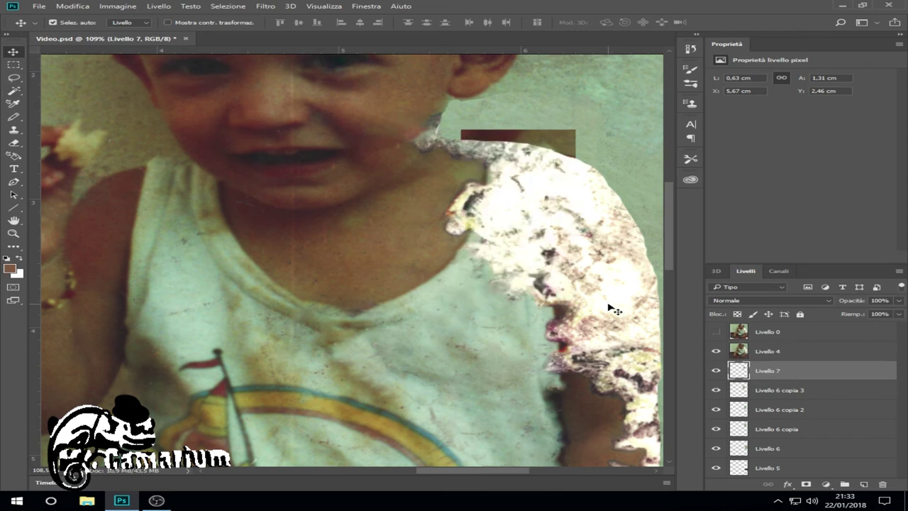
left_click_drag(791, 375, 791, 396)
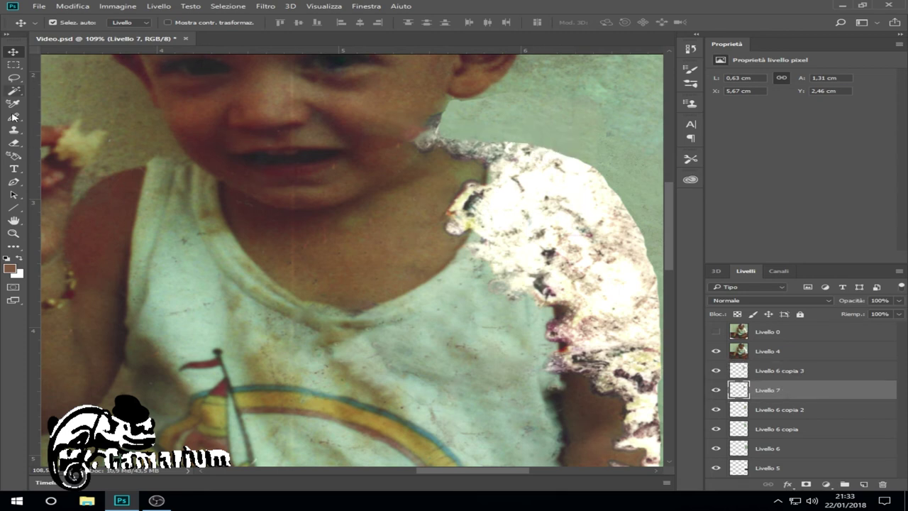
left_click(18, 146)
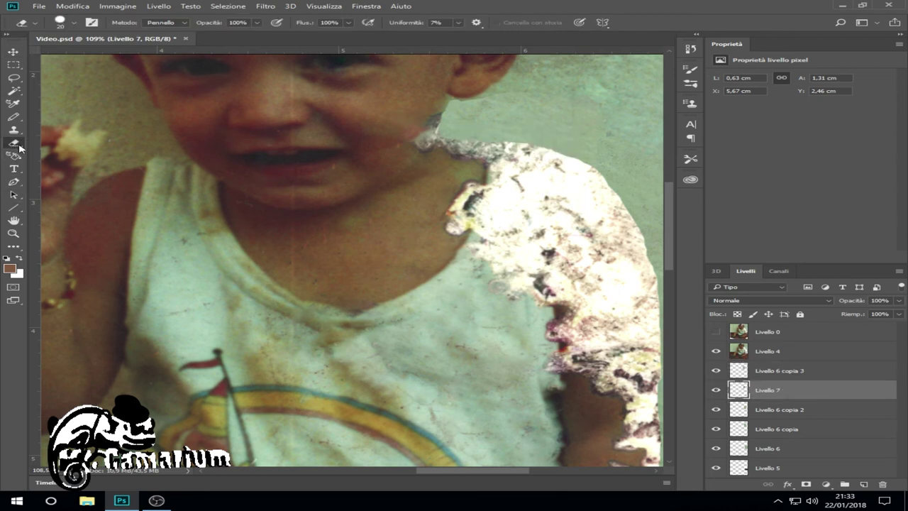
scroll(500, 174, "up", 5)
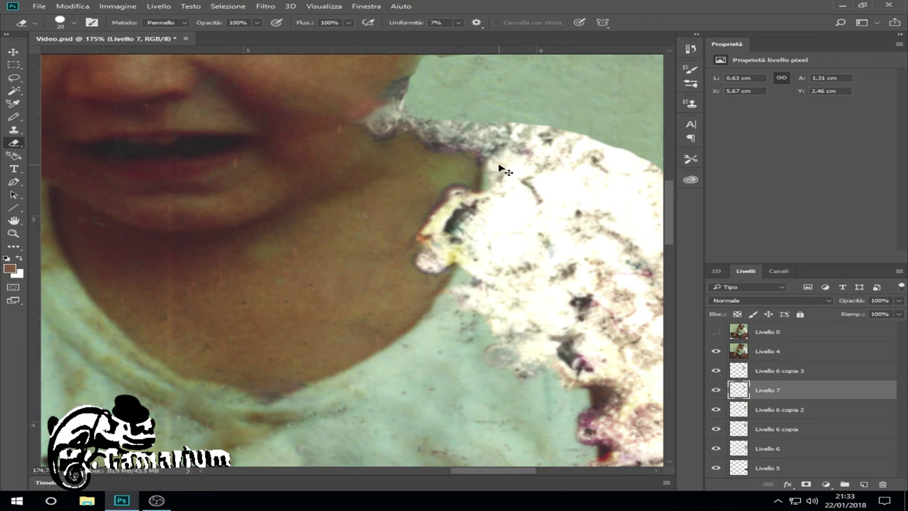
Undo the layer reordering in the Storia panel and select Livello 6 copia 3
left_click(690, 49)
left_click(608, 59)
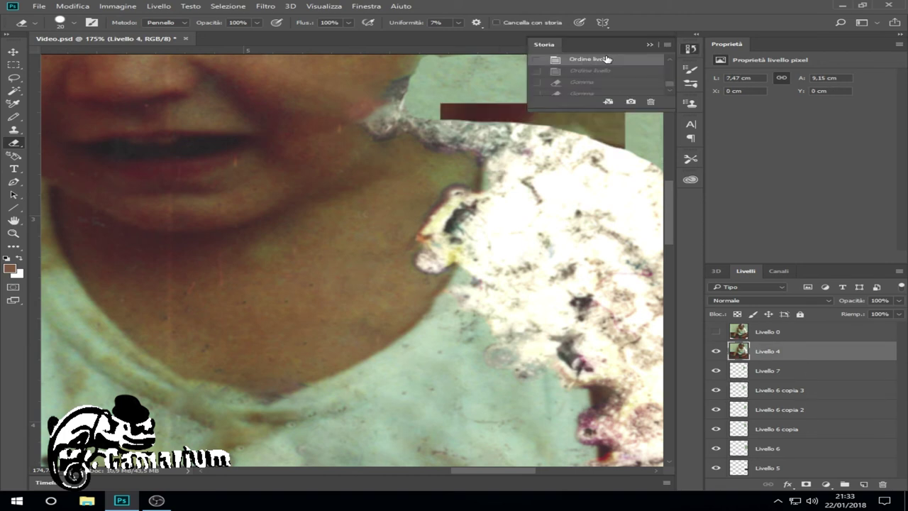
scroll(673, 62, "up", 1)
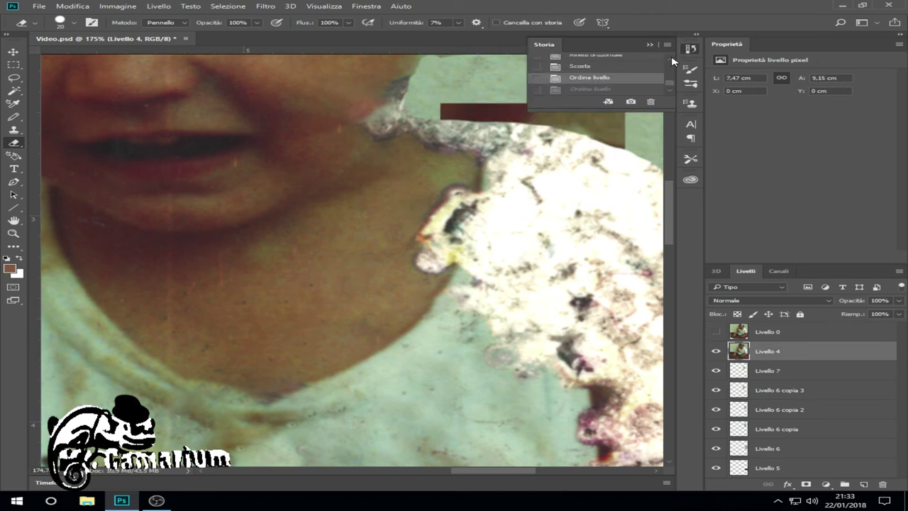
left_click(599, 66)
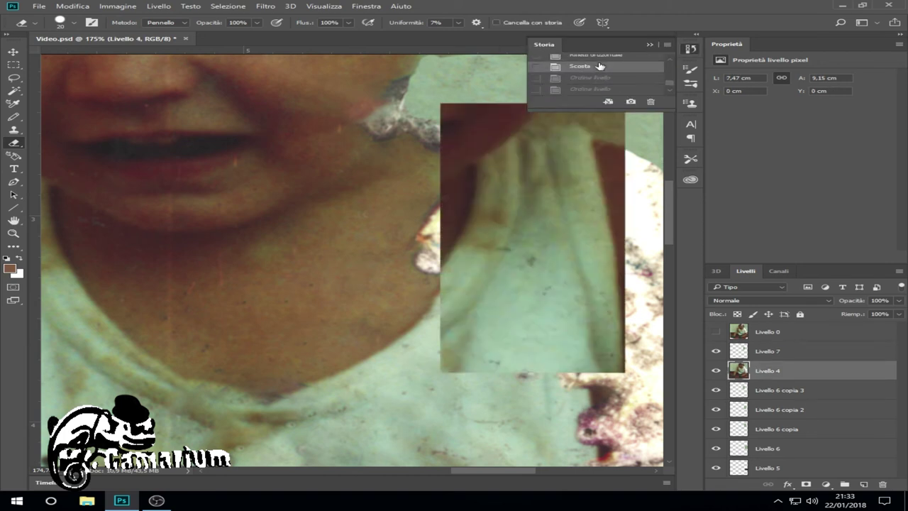
left_click(775, 392)
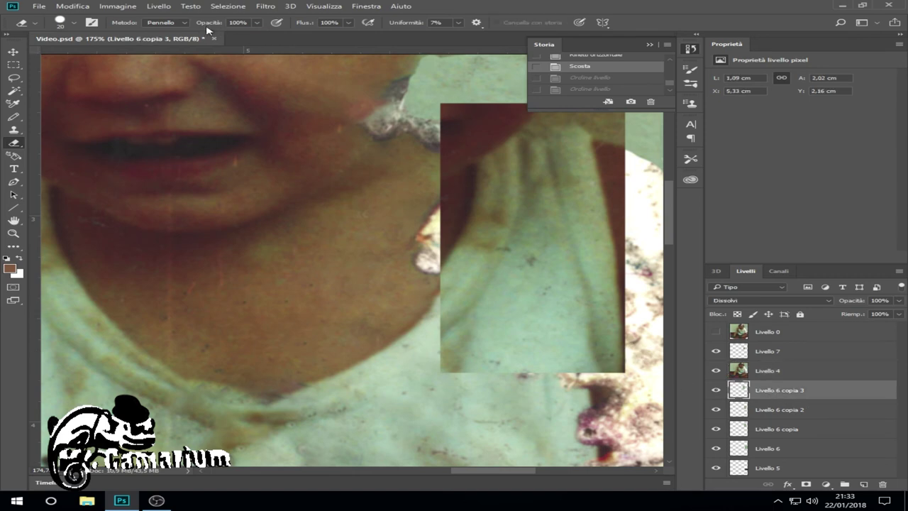
left_click(119, 6)
mouse_move(159, 6)
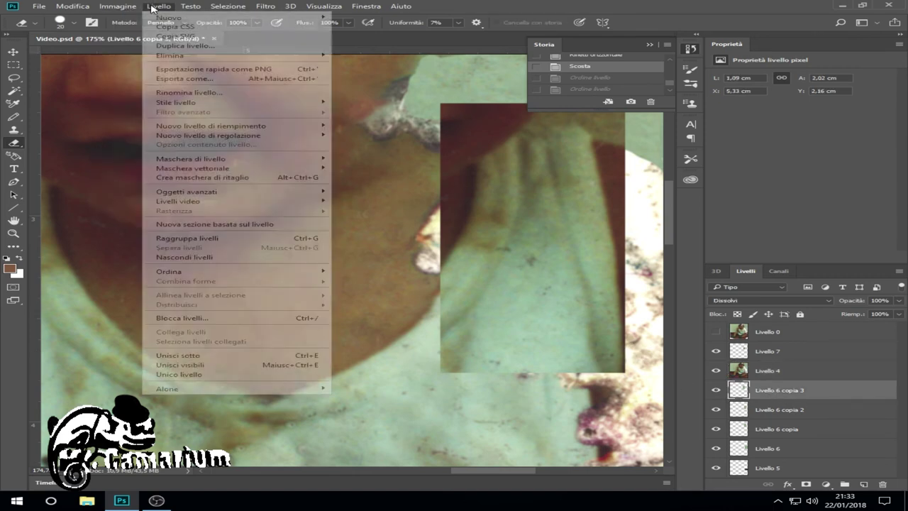
Merge down Livello 6 copia 3, copia 2, copia and Livello 6 into Livello 5
left_click(178, 358)
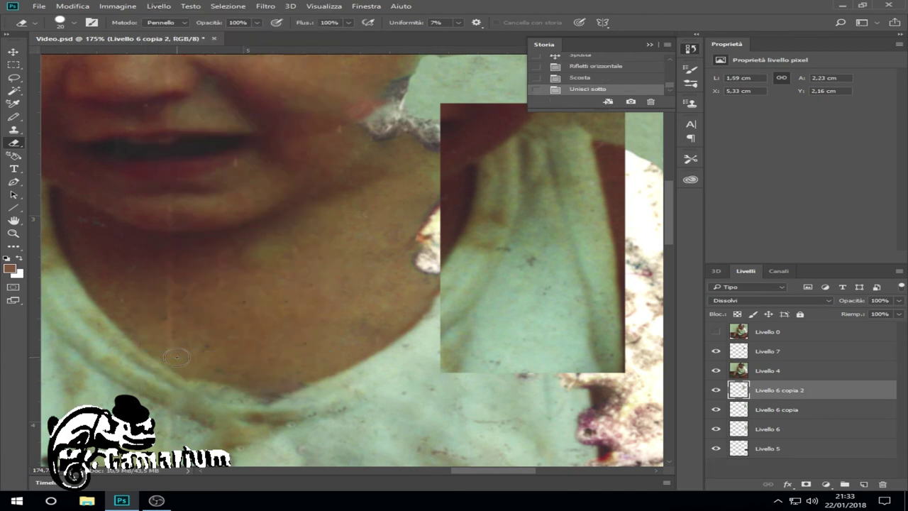
left_click(159, 6)
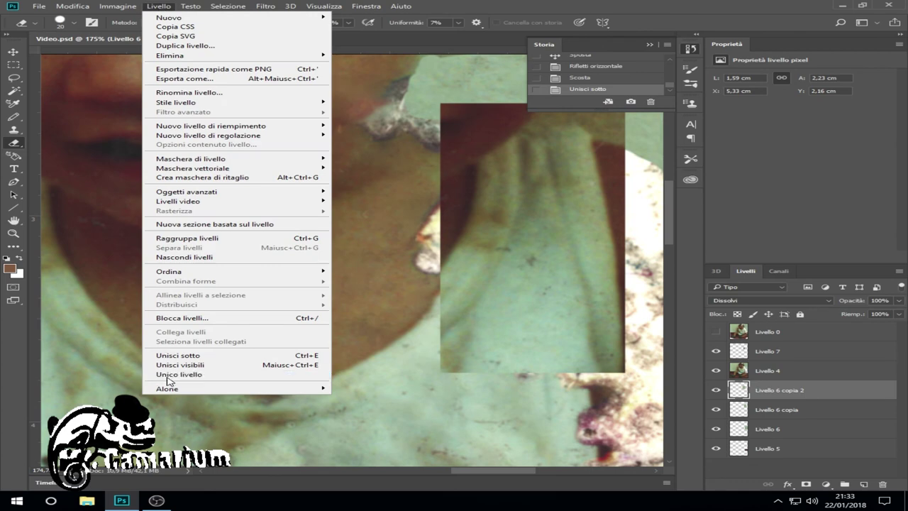
left_click(177, 356)
left_click(156, 8)
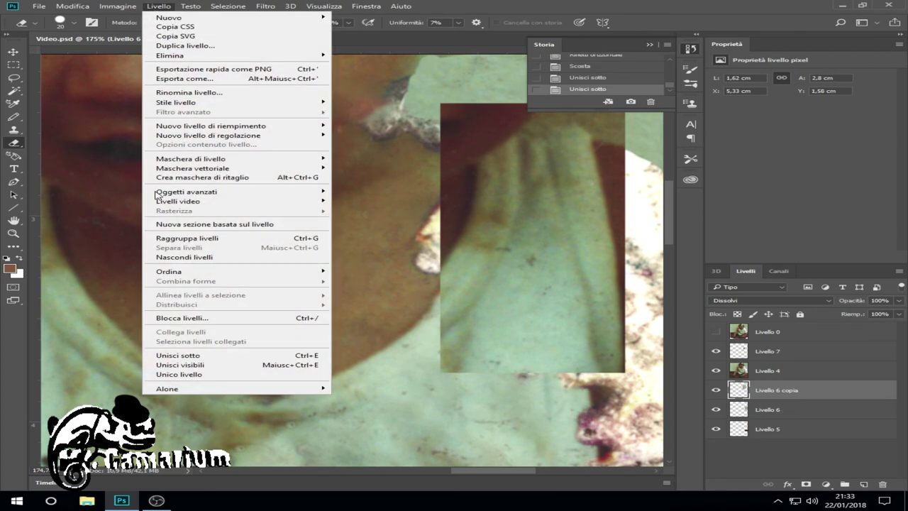
left_click(167, 356)
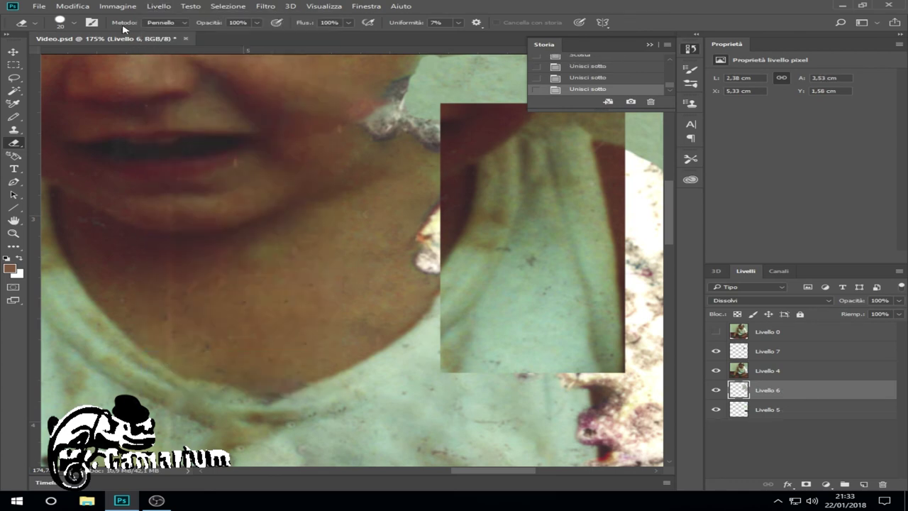
left_click(167, 7)
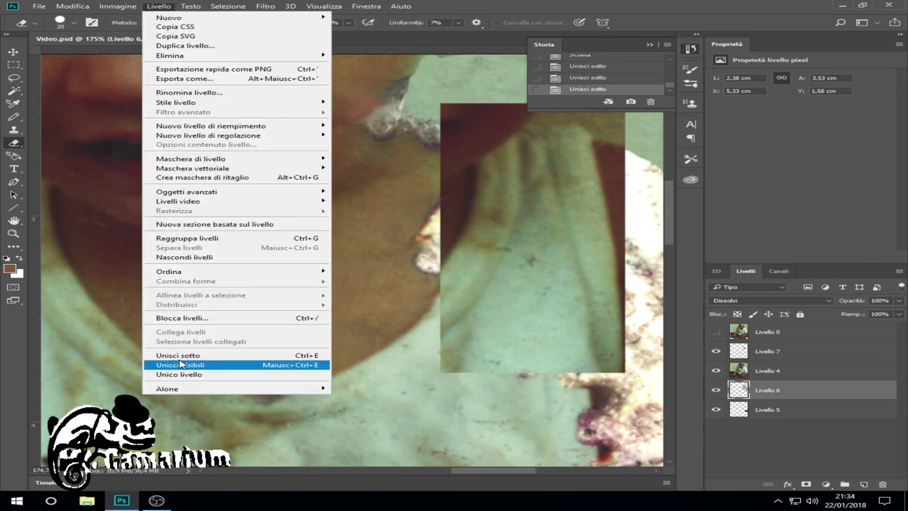
left_click(170, 355)
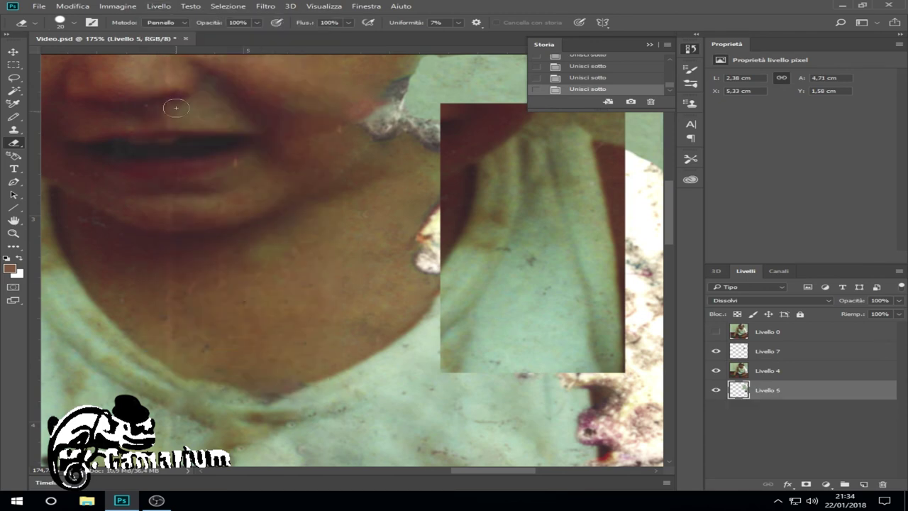
Merge Livello 4 down into Livello 5 and move Livello 5 above Livello 7
left_click(158, 7)
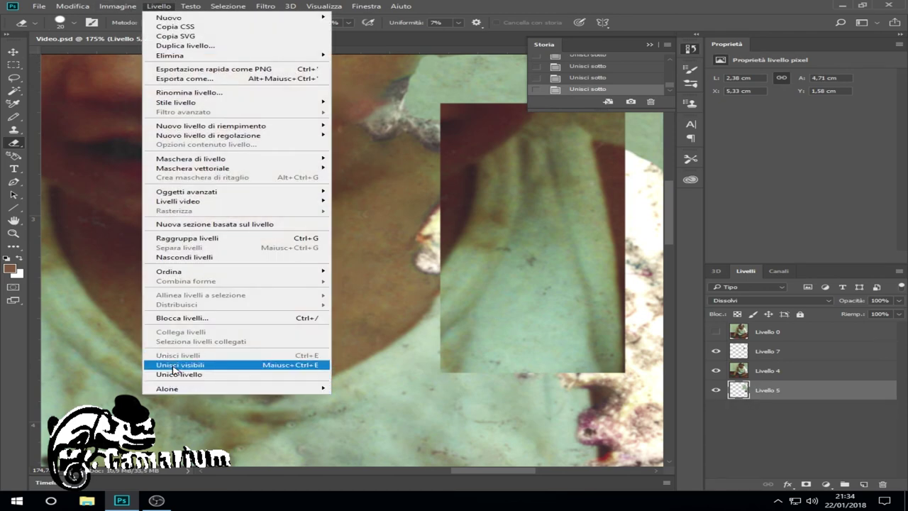
left_click(786, 376)
left_click(159, 7)
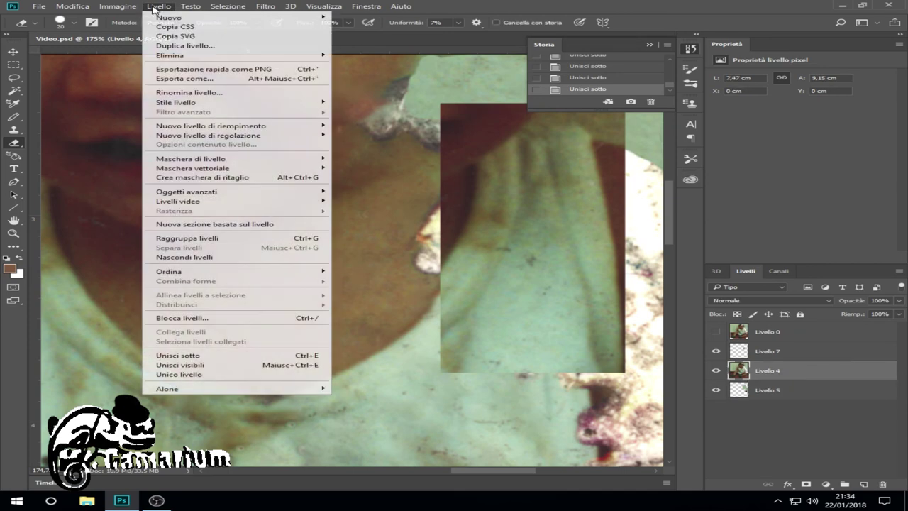
left_click(180, 356)
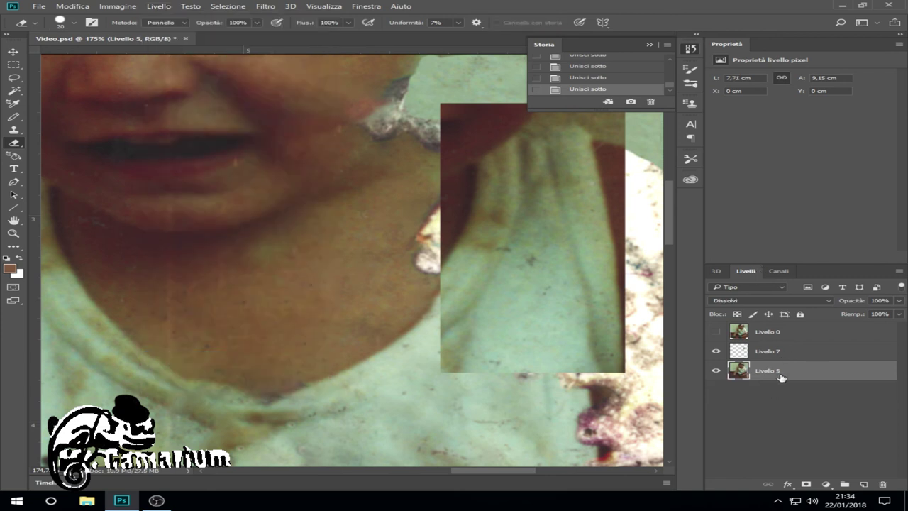
left_click_drag(781, 376, 785, 355)
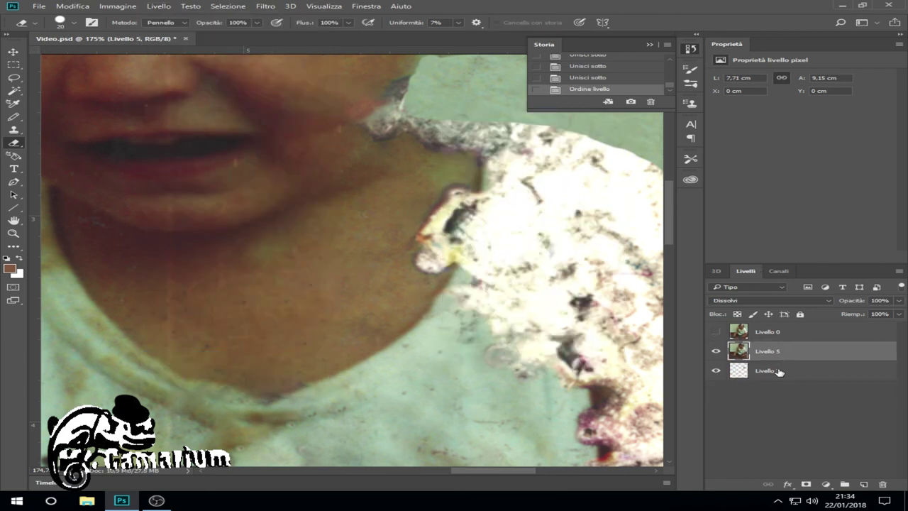
Erase the torn edge on Livello 5 to reveal the green strap patch beneath
left_click(779, 371)
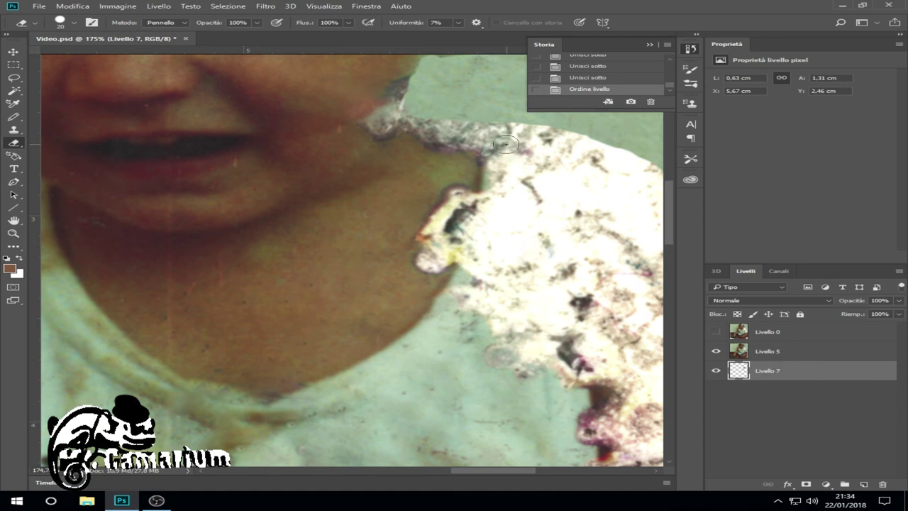
left_click(800, 350)
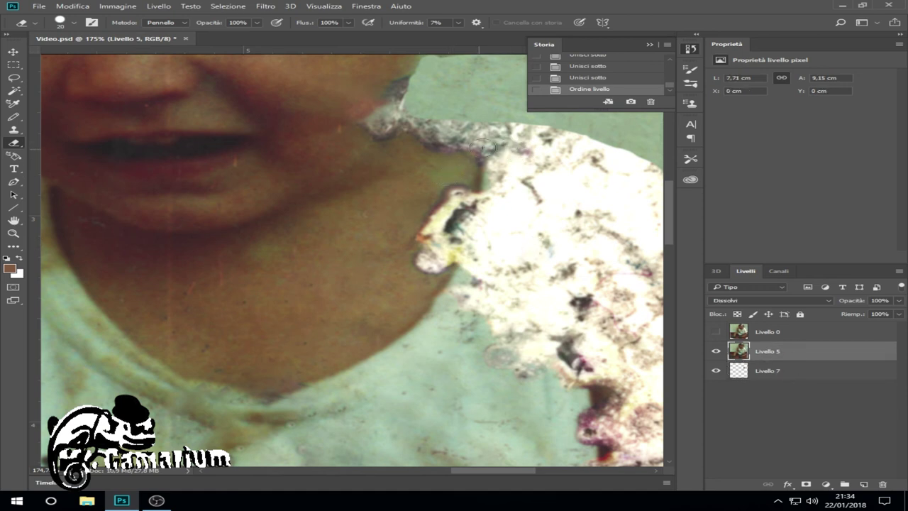
mouse_move(505, 140)
left_mouse_down()
mouse_move(496, 134)
mouse_move(471, 270)
mouse_move(447, 313)
mouse_move(515, 250)
mouse_move(564, 387)
left_mouse_up()
scroll(421, 436, "up", 3)
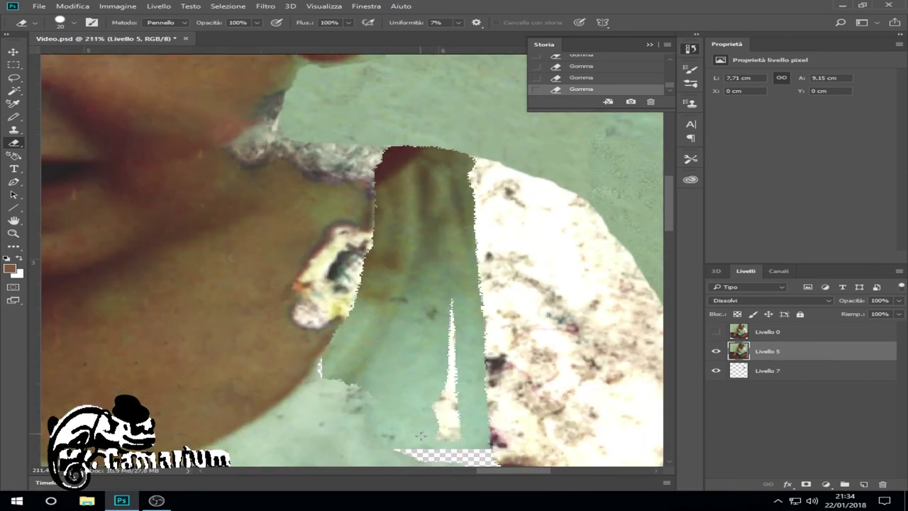
scroll(421, 435, "down", 3)
left_click_drag(461, 227, 476, 398)
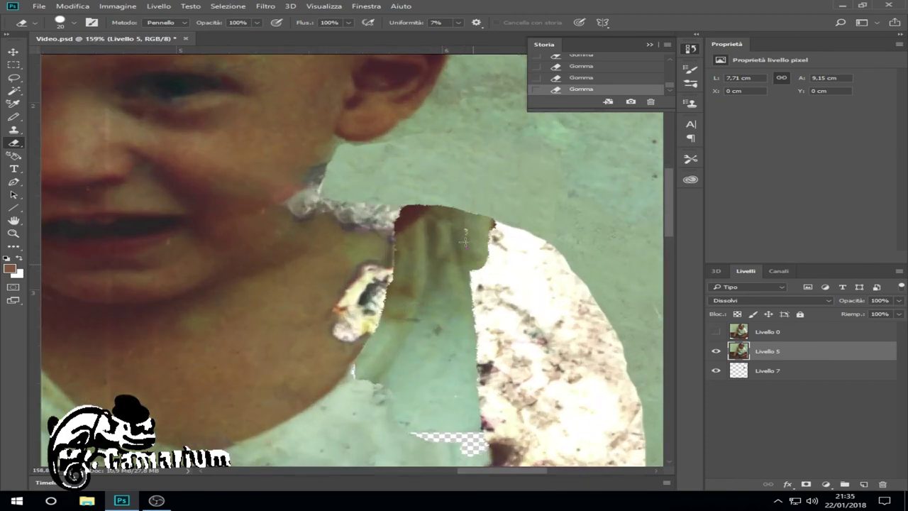
scroll(476, 399, "down", 1)
scroll(454, 354, "down", 2)
scroll(405, 300, "up", 4)
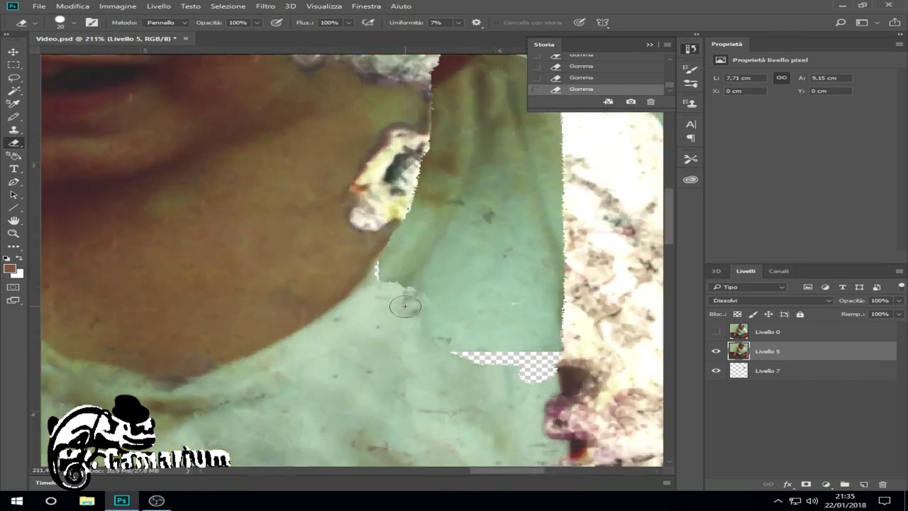
scroll(421, 278, "down", 1)
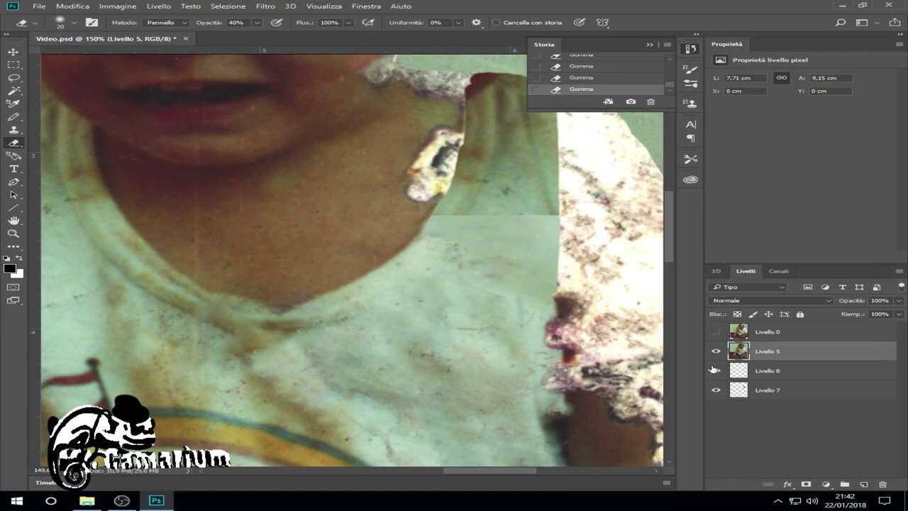
Merge all visible layers into one via Livello > Unisci visibili
left_click(714, 370)
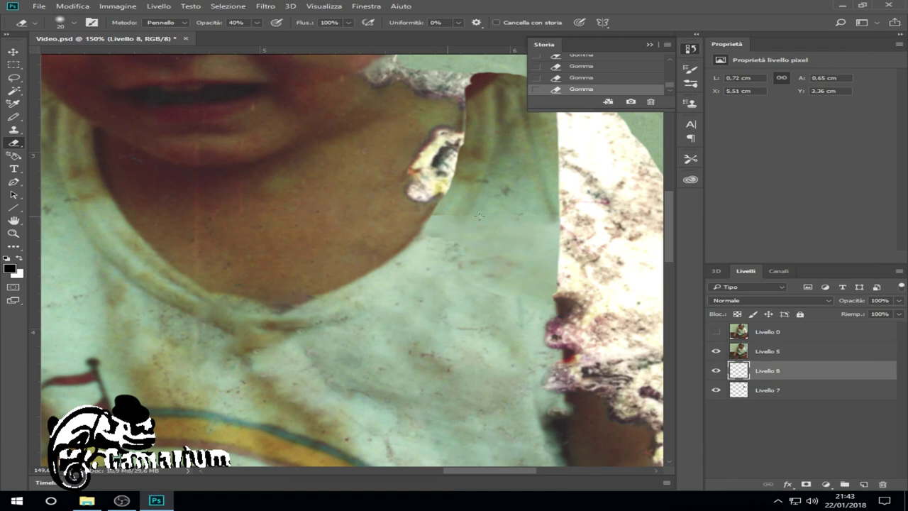
key("alt+bracketright")
scroll(489, 310, "up", 1)
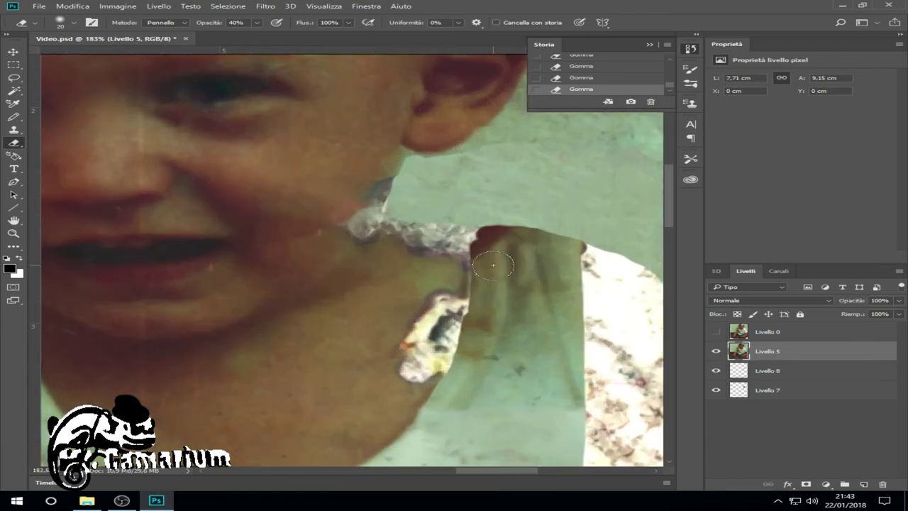
scroll(488, 310, "down", 3)
left_click(159, 5)
left_click(177, 362)
Erase the torn white shoulder area with the eraser at full opacity
scroll(666, 253, "up", 3)
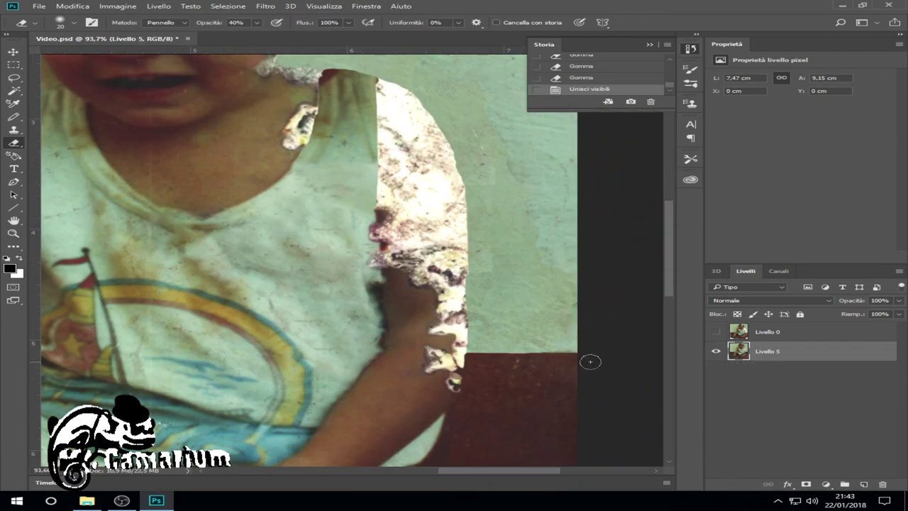
key("0")
mouse_move(422, 345)
left_mouse_down()
mouse_move(451, 373)
mouse_move(437, 241)
mouse_move(355, 154)
mouse_move(344, 227)
mouse_move(359, 287)
mouse_move(387, 316)
mouse_move(439, 335)
mouse_move(412, 291)
mouse_move(461, 327)
mouse_move(468, 270)
mouse_move(426, 184)
left_mouse_up()
scroll(452, 385, "up", 1)
scroll(440, 256, "up", 2)
scroll(662, 286, "up", 2)
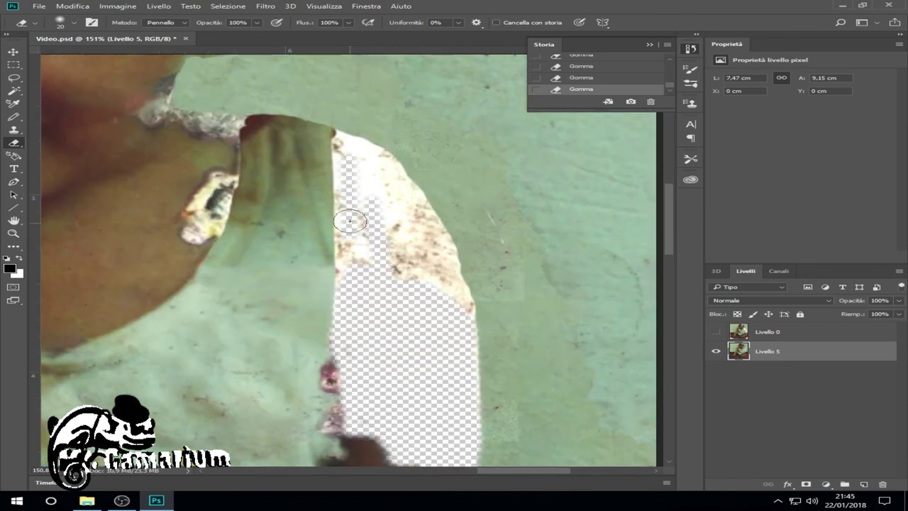
mouse_move(354, 156)
left_mouse_down()
mouse_move(348, 284)
mouse_move(355, 135)
mouse_move(428, 281)
mouse_move(436, 262)
mouse_move(442, 284)
left_mouse_up()
Copy the child's raised arm into a new layer, move it to the shoulder, below Livello 5
scroll(442, 283, "down", 5)
key("m")
left_click_drag(213, 191, 320, 386)
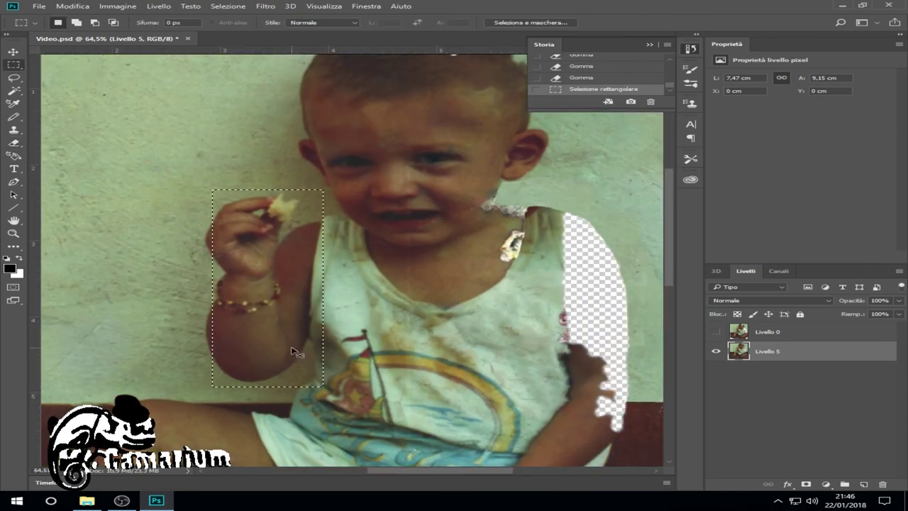
key("ctrl+c")
key("ctrl+v")
left_click_drag(253, 320, 567, 330)
key("ctrl+bracketleft")
Free-transform the arm piece larger so it covers the shoulder gap
key("ctrl+t")
left_click_drag(642, 298, 661, 299)
mouse_move(457, 202)
left_mouse_down()
mouse_move(378, 101)
mouse_move(379, 53)
left_mouse_up()
left_click_drag(520, 396, 520, 389)
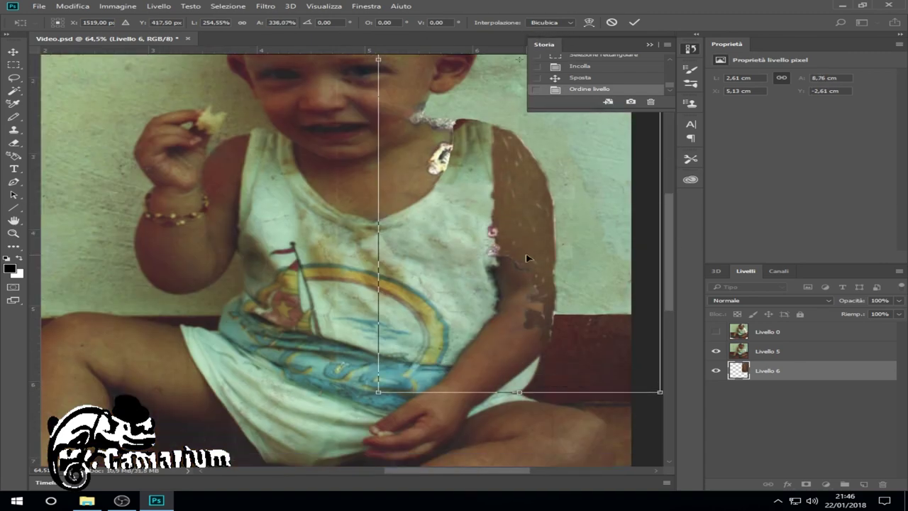
key("Return")
Erase leftover pink spots along the arm edge on Livello 5 at 49% eraser opacity
scroll(603, 192, "up", 3, "alt")
key("e")
key("alt+bracketright")
left_click(485, 112)
left_click_drag(485, 112, 515, 230)
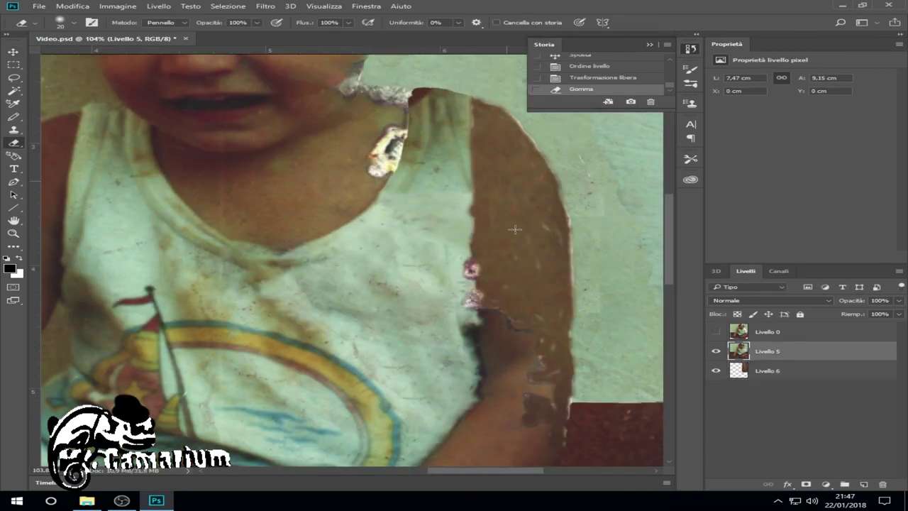
scroll(501, 332, "up", 3, "alt")
key("4")
key("9")
mouse_move(451, 154)
left_mouse_down()
mouse_move(433, 188)
mouse_move(443, 262)
left_mouse_up()
Adjust the eraser opacity to 100% then 46%, and undo the last erase stroke
scroll(537, 324, "down", 3)
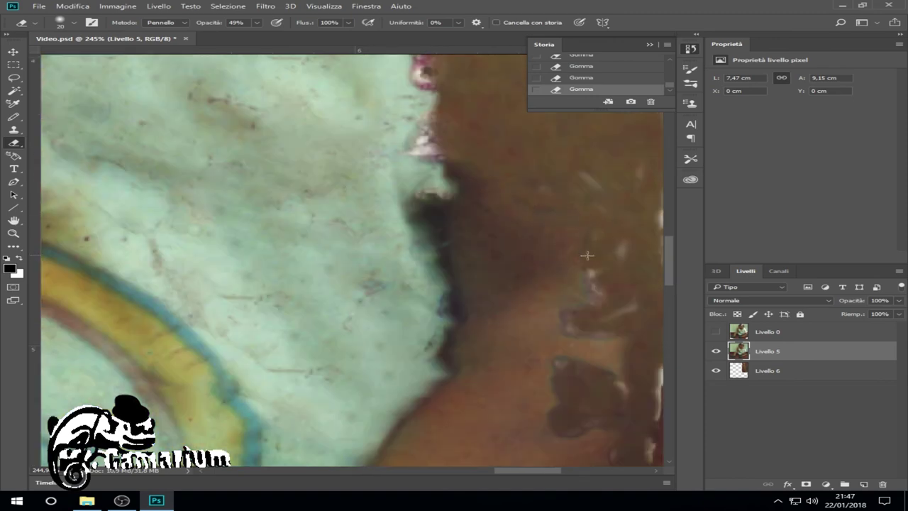
scroll(613, 322, "down", 1, "alt")
scroll(596, 312, "down", 3, "alt")
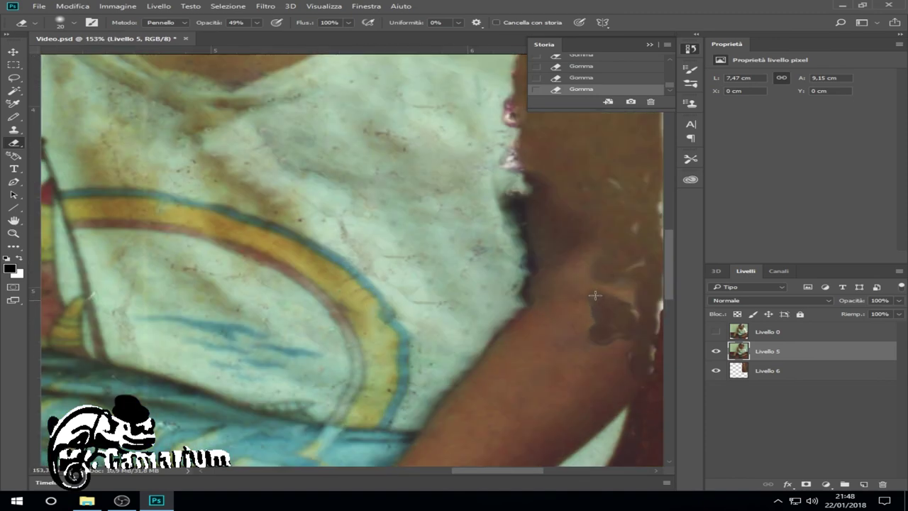
scroll(658, 298, "up", 1, "alt")
scroll(659, 298, "up", 5, "alt")
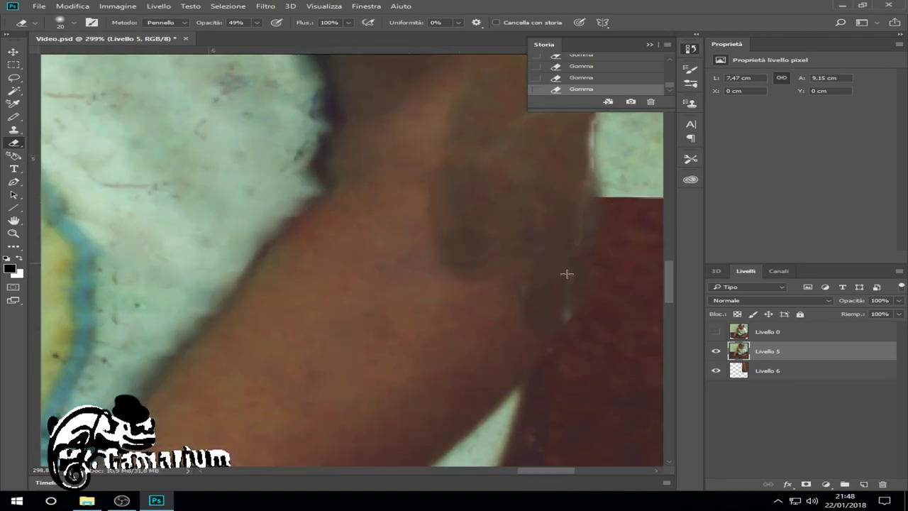
scroll(568, 288, "down", 6, "alt")
scroll(355, 213, "up", 2, "alt")
key("0")
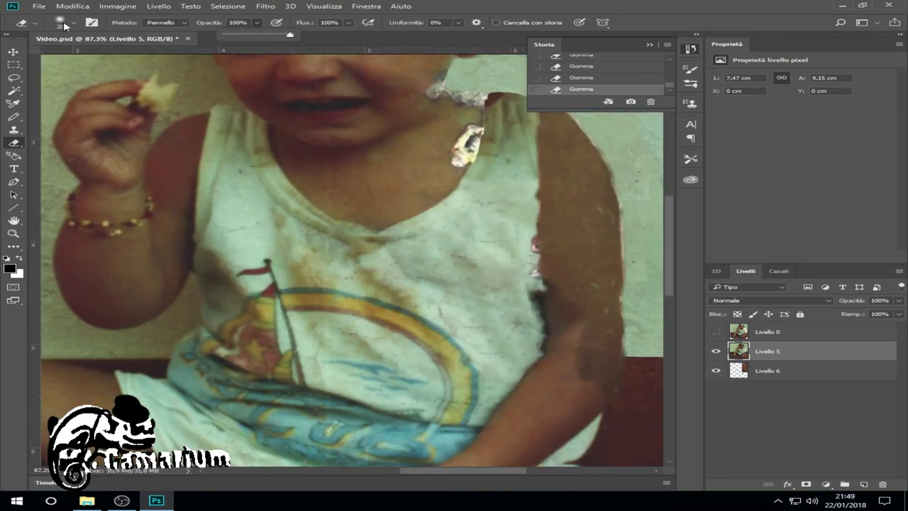
scroll(566, 268, "up", 3, "alt")
scroll(566, 268, "down", 3, "alt")
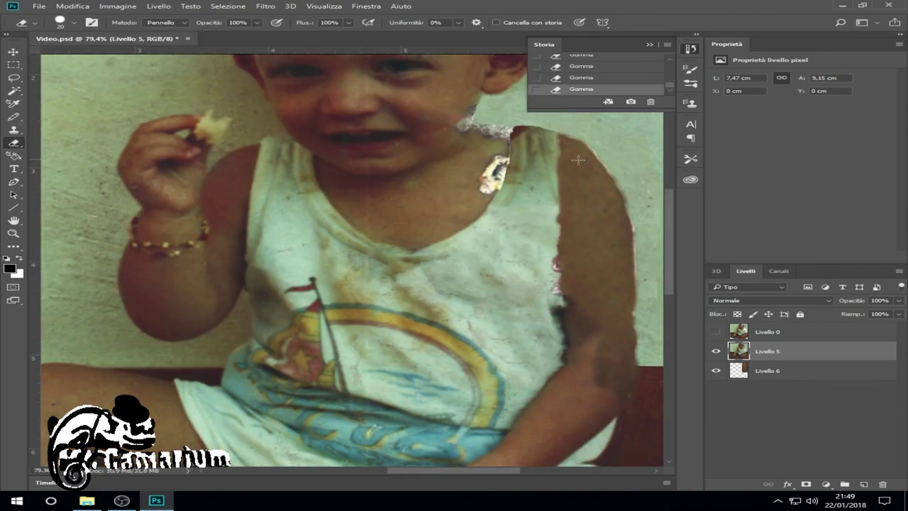
scroll(618, 284, "up", 3, "alt")
scroll(527, 273, "up", 1, "alt")
scroll(505, 283, "down", 2, "alt")
scroll(505, 283, "down", 2, "alt")
scroll(505, 283, "up", 2, "alt")
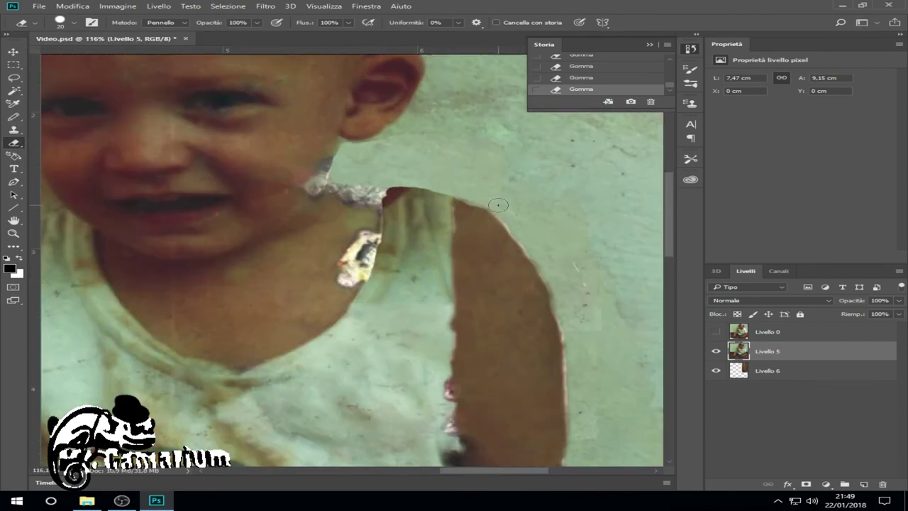
scroll(483, 320, "down", 2, "alt")
scroll(462, 365, "up", 2, "alt")
scroll(568, 305, "down", 2, "alt")
scroll(486, 358, "up", 5, "alt")
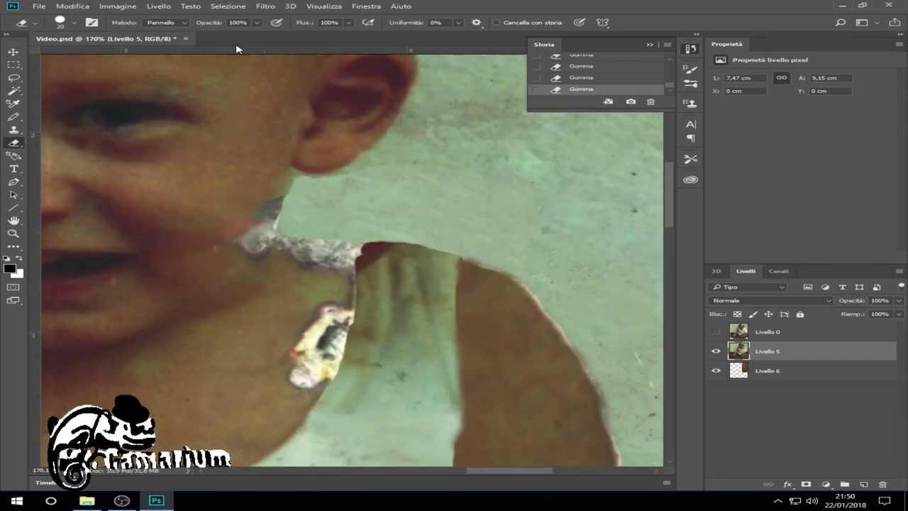
key("4")
key("6")
key("ctrl+z")
key("ctrl+z")
Select the arm layer Livello 6 and start free-transforming it again
scroll(529, 334, "down", 4, "alt")
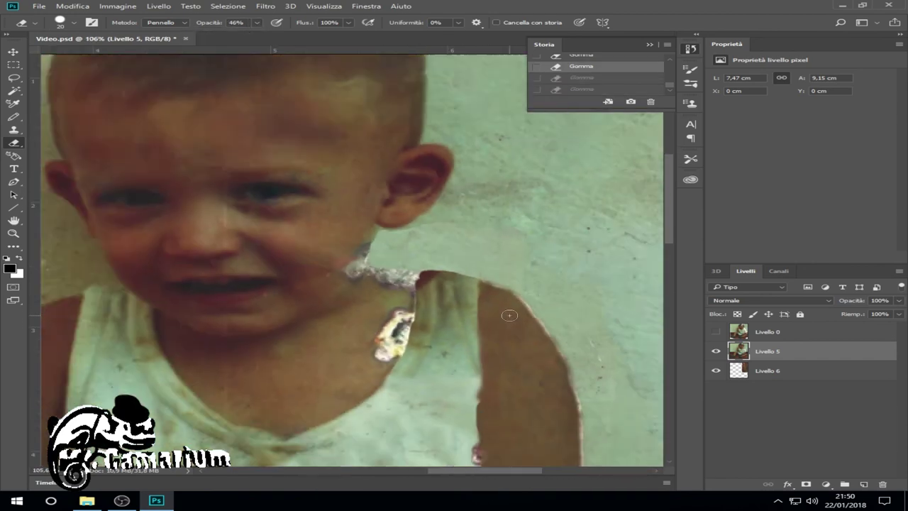
left_click(117, 5)
left_click(766, 370)
key("ctrl+t")
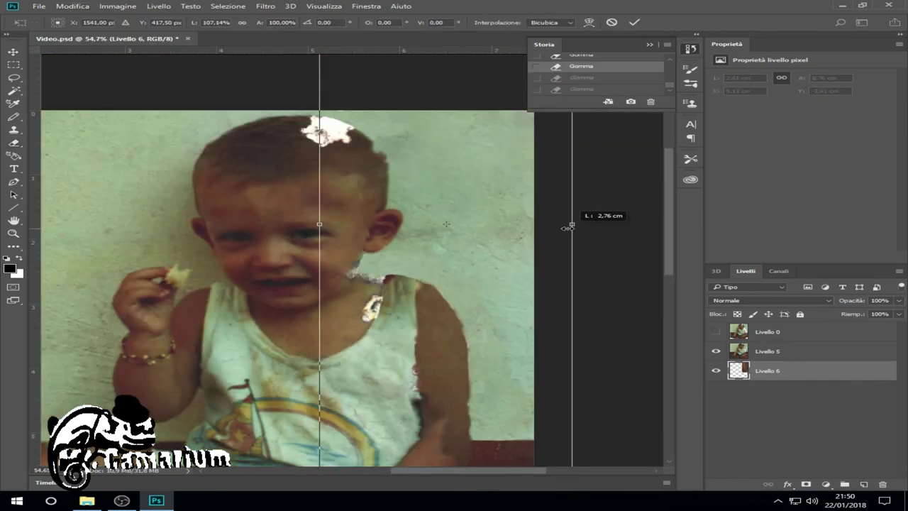
Finish resizing the Livello 6 arm piece and reposition it under the shoulder
left_click_drag(557, 223, 574, 223)
scroll(573, 222, "down", 2)
key("Return")
mouse_move(451, 258)
left_mouse_down()
mouse_move(514, 341)
mouse_move(566, 369)
left_mouse_up()
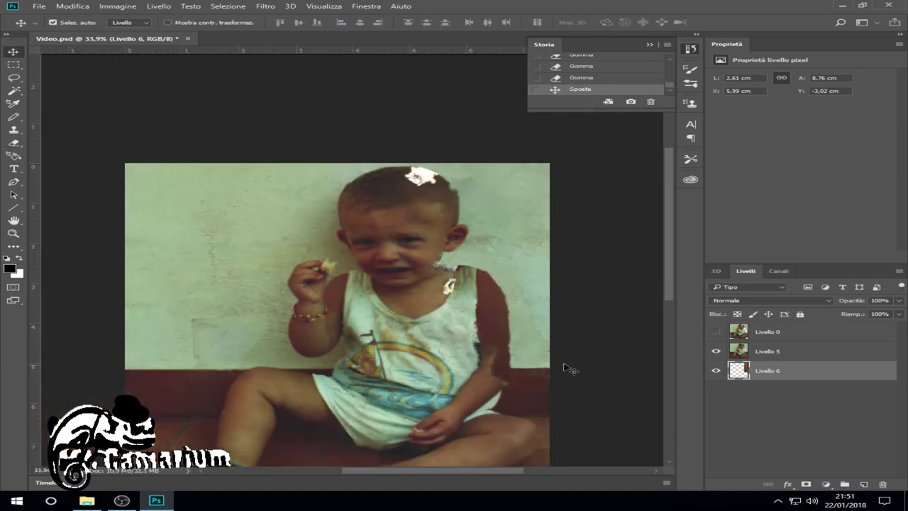
scroll(565, 369, "up", 6, "alt")
On Livello 5, soften the eraser hardness to 54% and try erasing the arm edge, then undo
left_click(766, 351)
key("e")
left_click(69, 22)
left_click_drag(106, 81, 135, 81)
key("Return")
left_click_drag(323, 202, 436, 357)
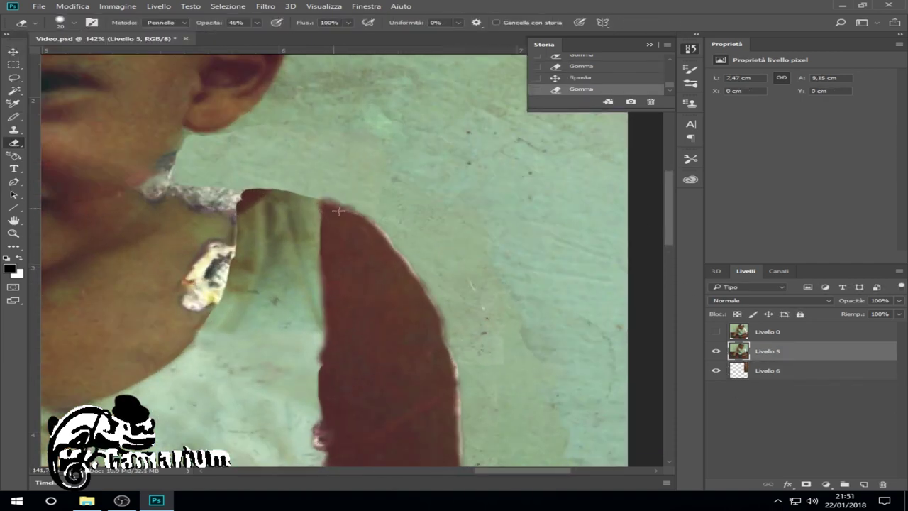
scroll(435, 356, "down", 3, "alt")
key("ctrl+z")
scroll(635, 179, "down", 3, "alt")
scroll(636, 178, "up", 3, "alt")
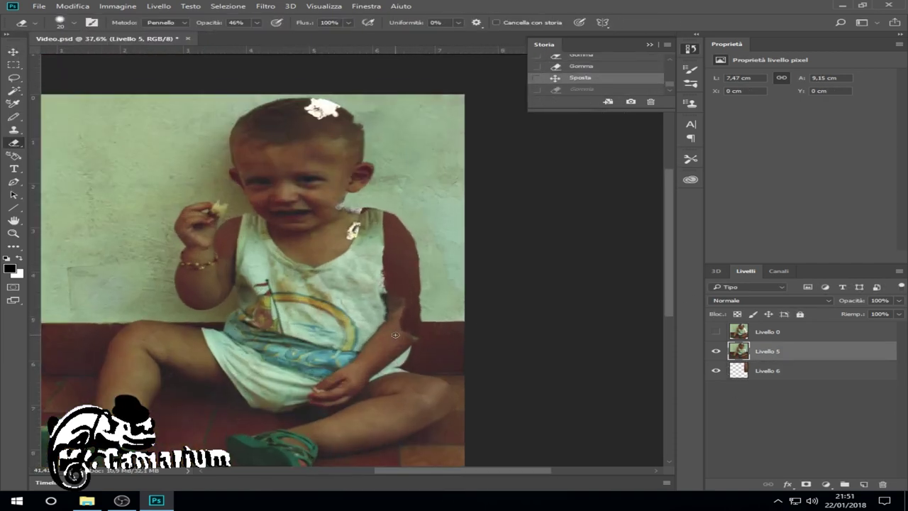
scroll(636, 179, "down", 3)
Move the arm layer into place, then merge Livello 5 down into it via Unisci sotto
key("v")
mouse_move(411, 162)
left_mouse_down()
mouse_move(259, 408)
mouse_move(281, 433)
left_mouse_up()
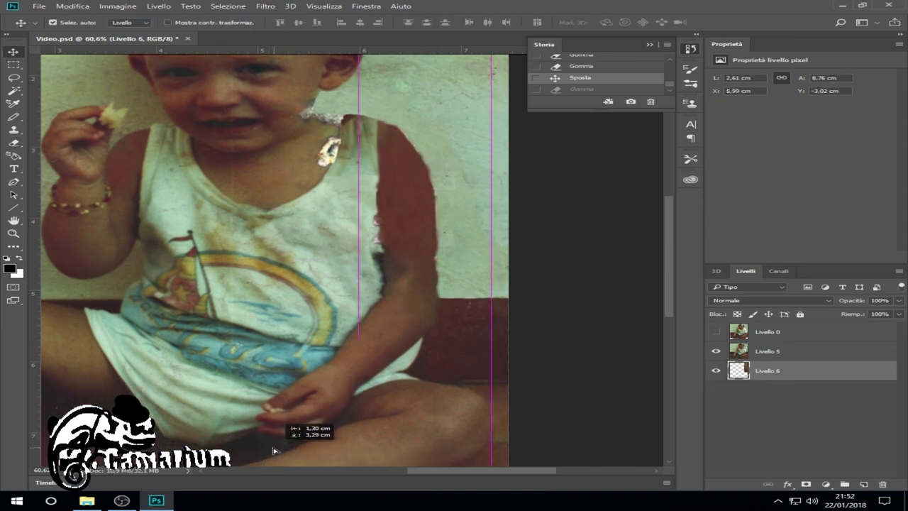
scroll(442, 278, "down", 3, "alt")
scroll(442, 277, "up", 3, "alt")
left_click(780, 352)
left_click(158, 6)
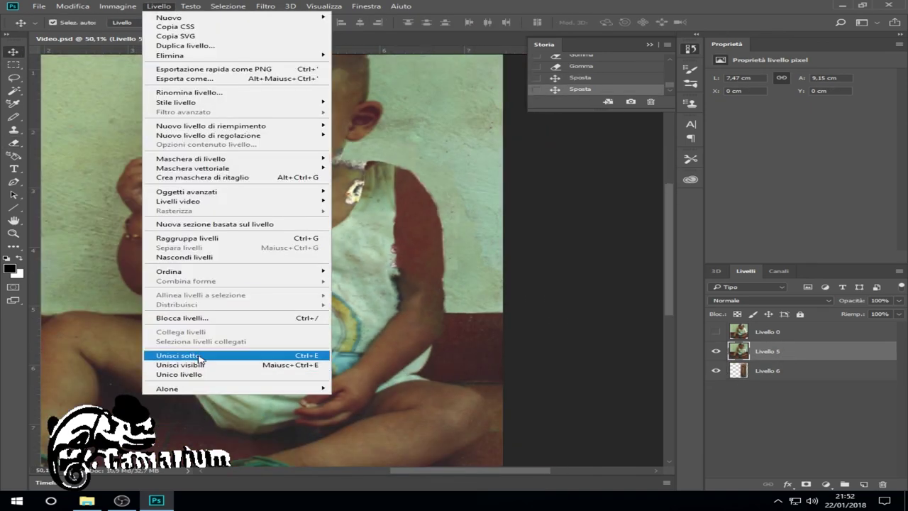
left_click(183, 355)
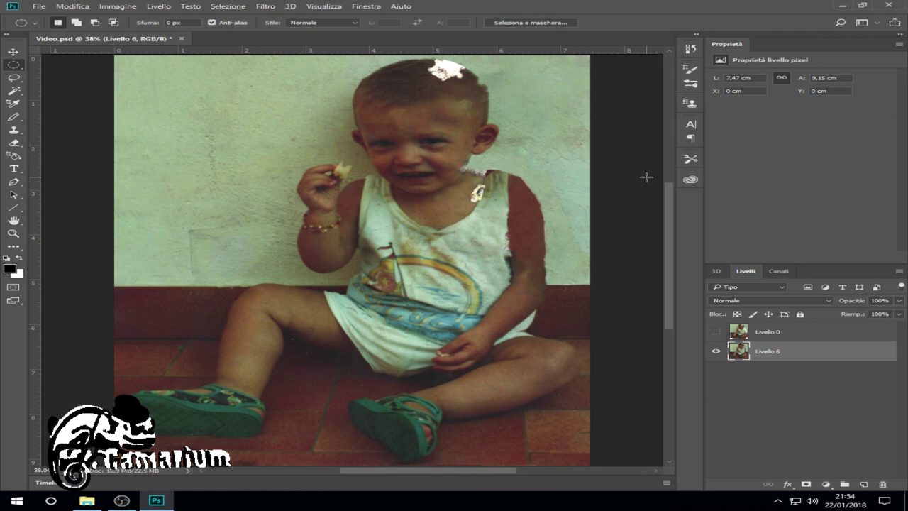